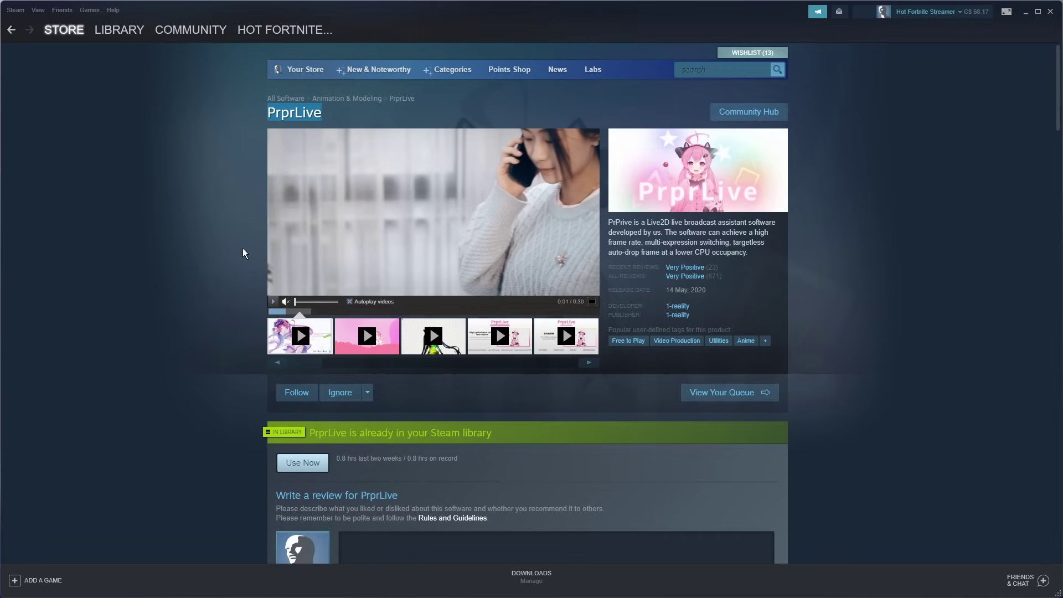
- Launch the free PrprLive software from its Steam store page and close the Steam window
{"action": "scroll", "coordinate": [245, 253], "scroll_direction": "down", "scroll_amount": 5}
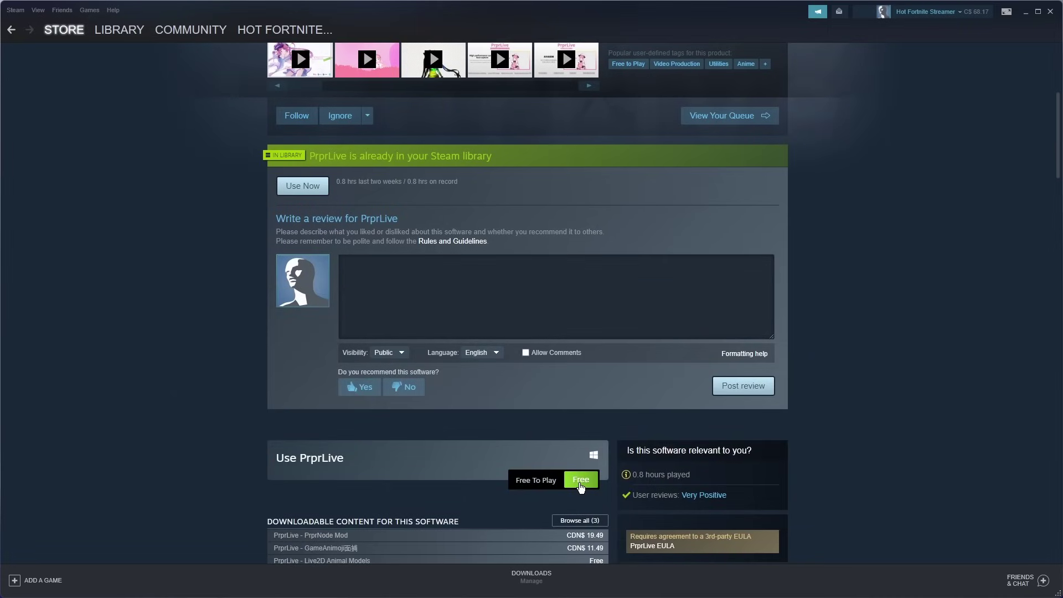
{"action": "left_click", "coordinate": [580, 481]}
{"action": "left_click", "coordinate": [576, 393]}
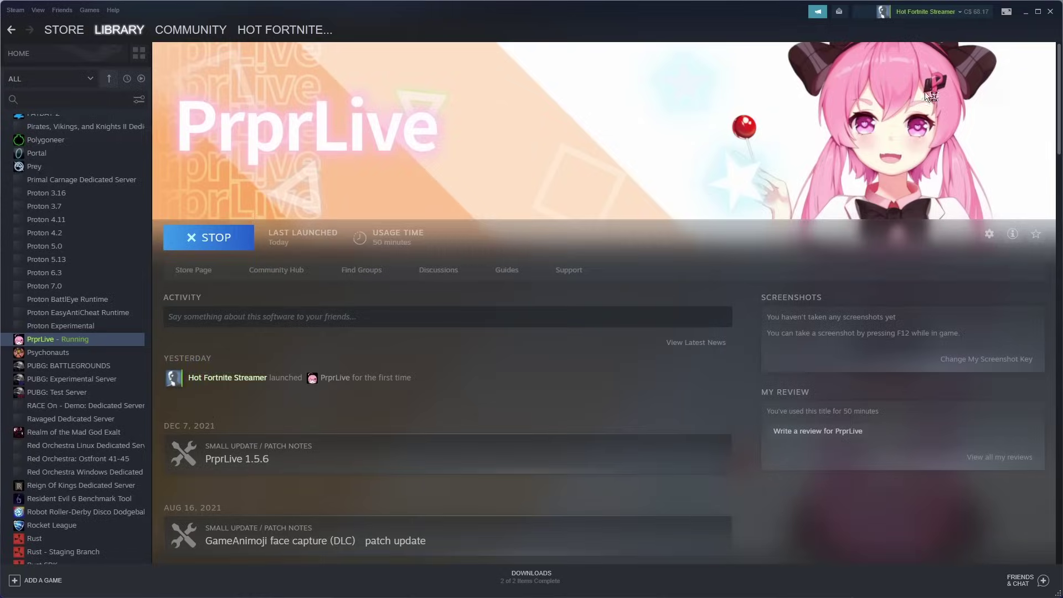
{"action": "left_click", "coordinate": [1019, 11]}
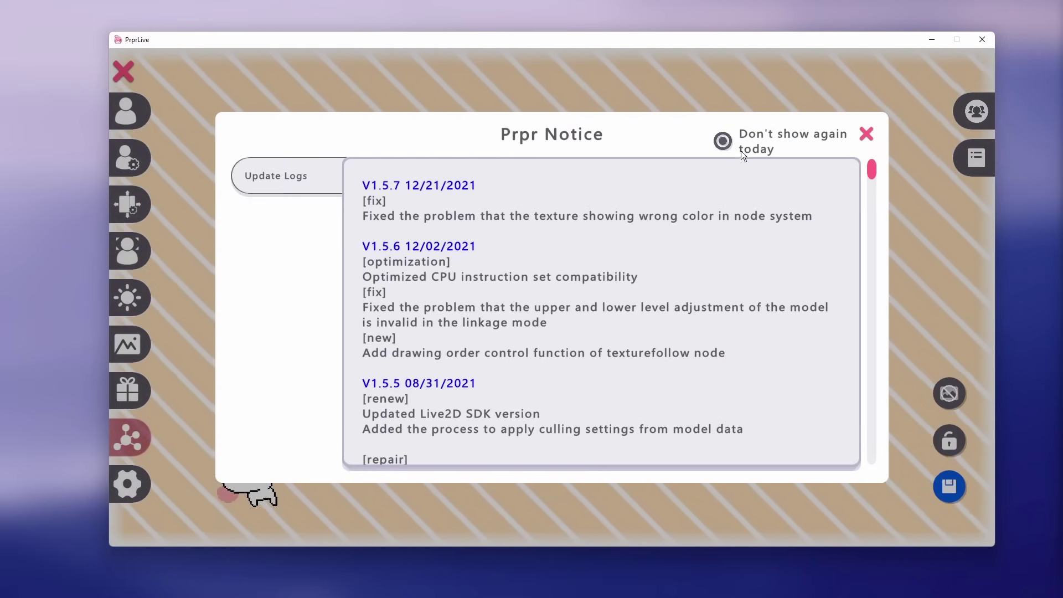
- Dismiss the Prpr Notice and open the Live2D model library
{"action": "left_click", "coordinate": [866, 134]}
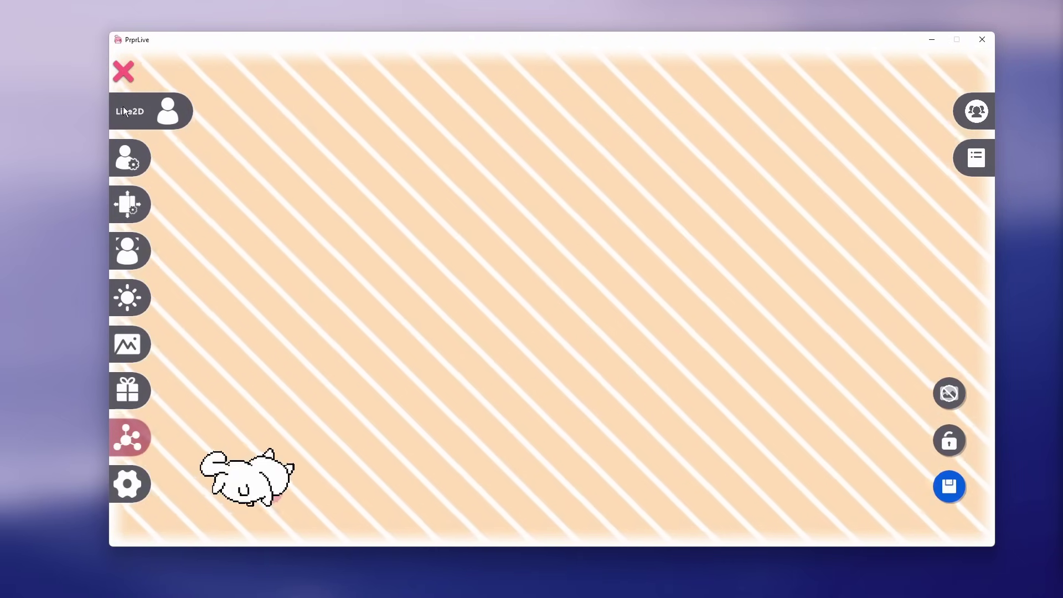
{"action": "left_click", "coordinate": [136, 117]}
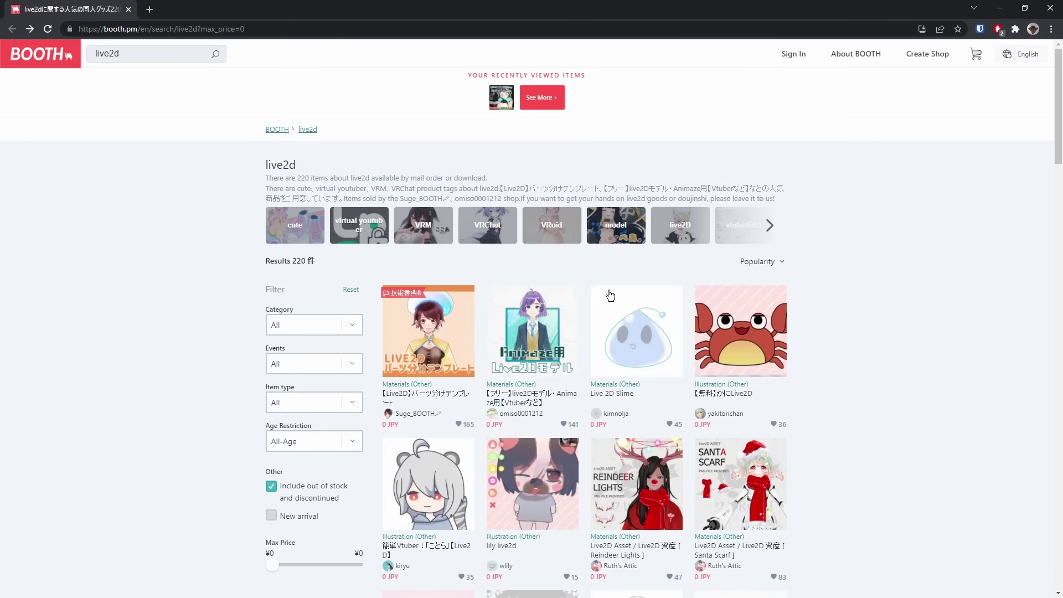
- Browse the free live2d listings on BOOTH in the browser and open the Zenku model's page in a separate tab
{"action": "scroll", "coordinate": [613, 302], "scroll_direction": "down", "scroll_amount": 5}
{"action": "scroll", "coordinate": [656, 301], "scroll_direction": "down", "scroll_amount": 3}
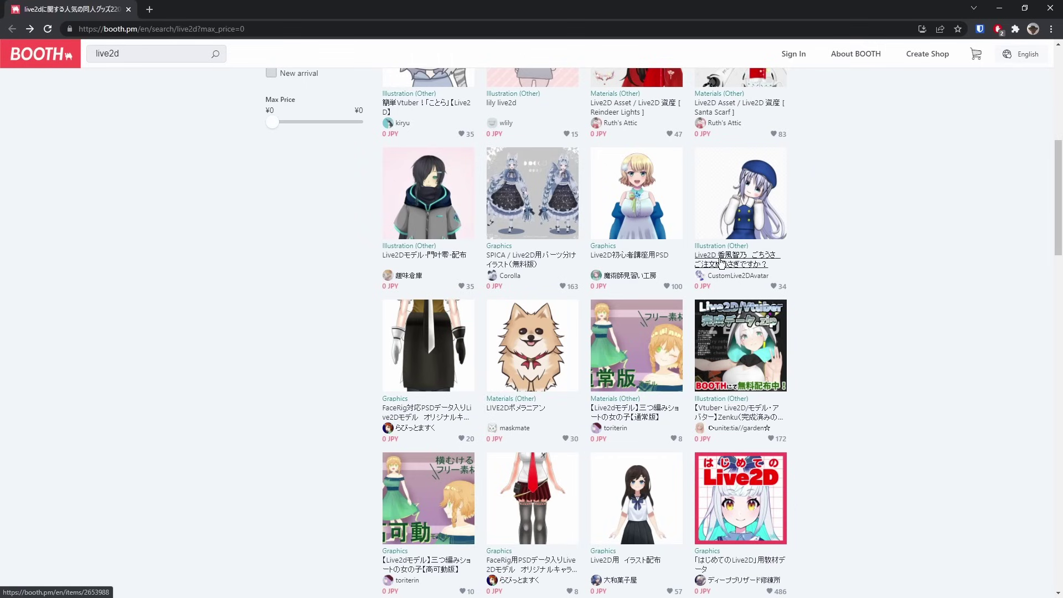
{"action": "scroll", "coordinate": [661, 238], "scroll_direction": "up", "scroll_amount": 6}
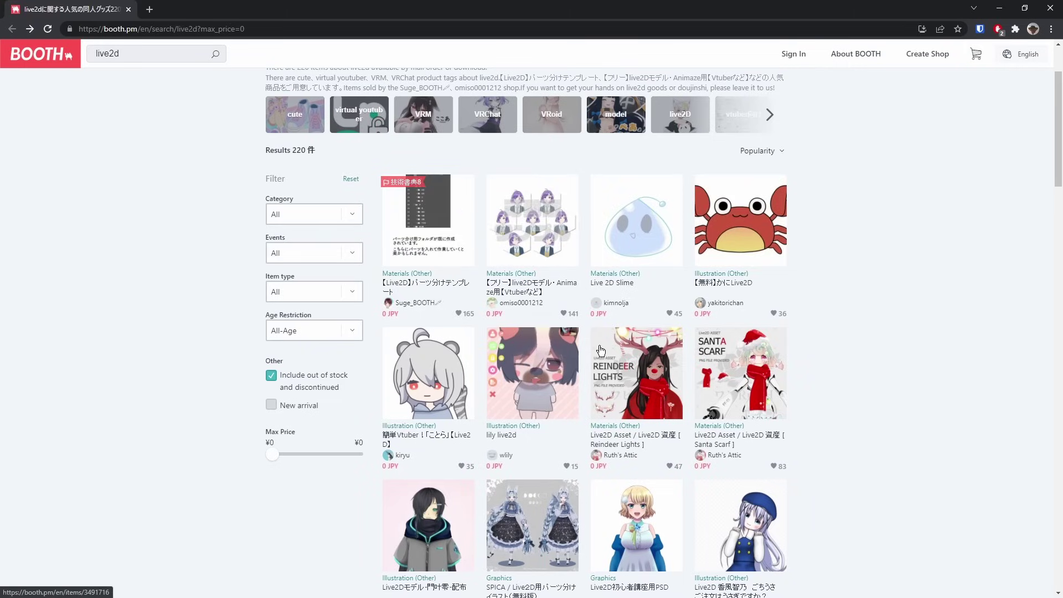
{"action": "scroll", "coordinate": [600, 348], "scroll_direction": "down", "scroll_amount": 4}
{"action": "scroll", "coordinate": [599, 348], "scroll_direction": "down", "scroll_amount": 4}
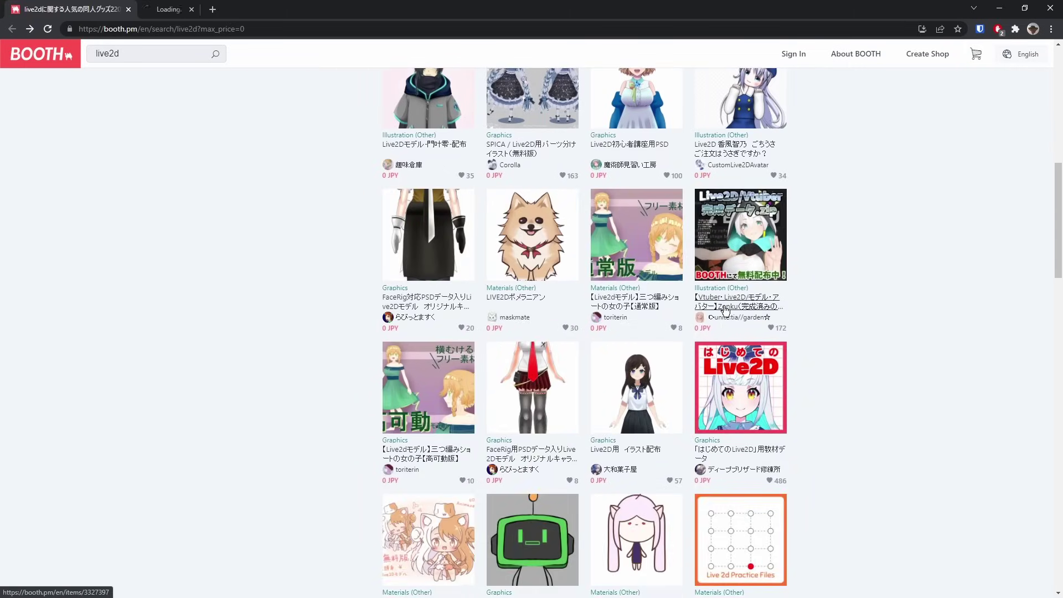
{"action": "left_click", "coordinate": [227, 6]}
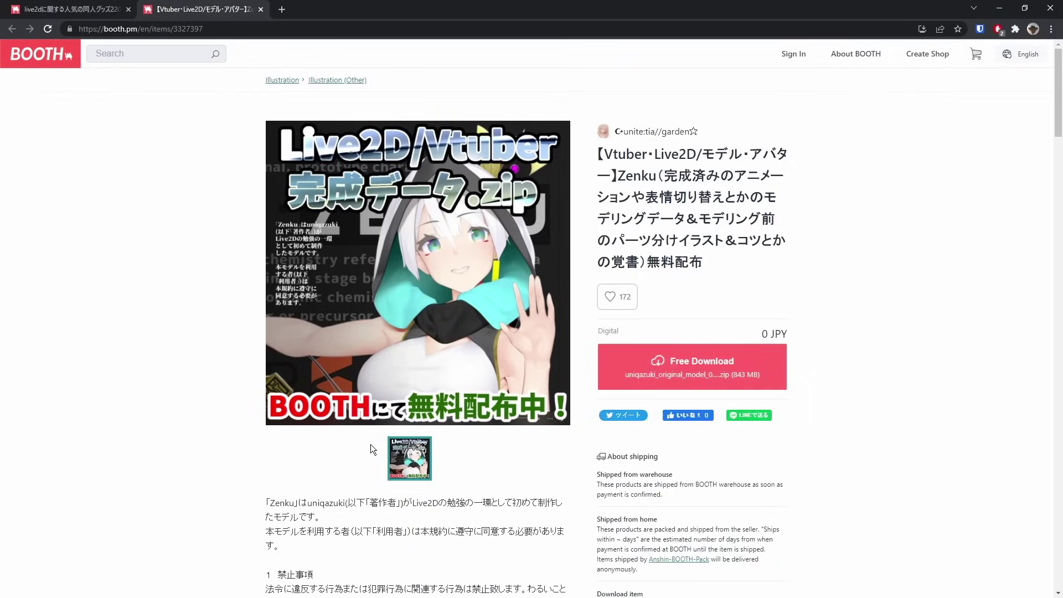
- Read the Zenku model's description and terms of use, try its free download, and close the browser
{"action": "scroll", "coordinate": [371, 444], "scroll_direction": "down", "scroll_amount": 3}
{"action": "scroll", "coordinate": [372, 421], "scroll_direction": "down", "scroll_amount": 11}
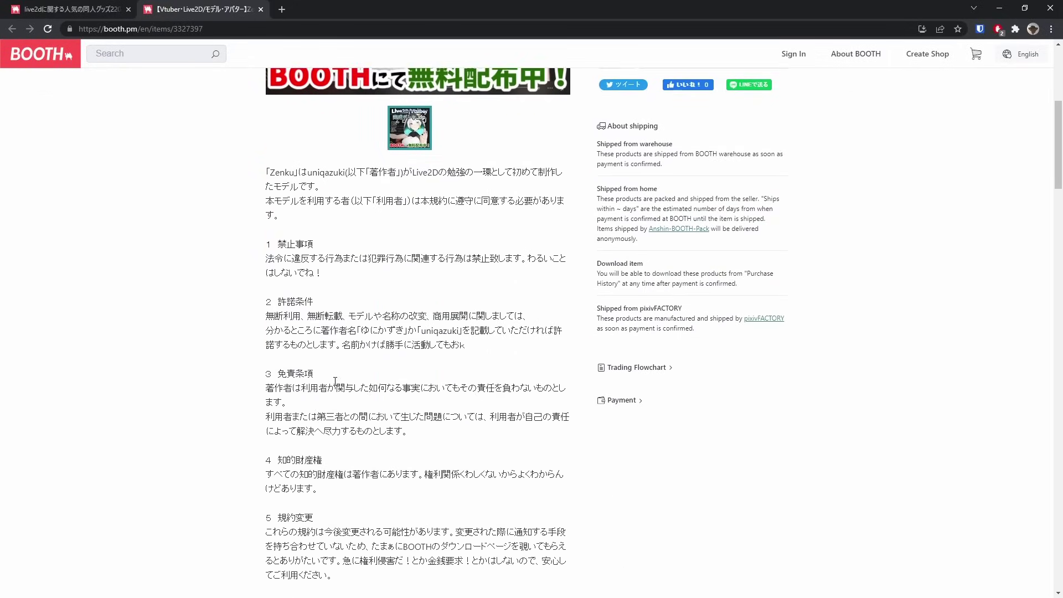
{"action": "scroll", "coordinate": [252, 321], "scroll_direction": "down", "scroll_amount": 4}
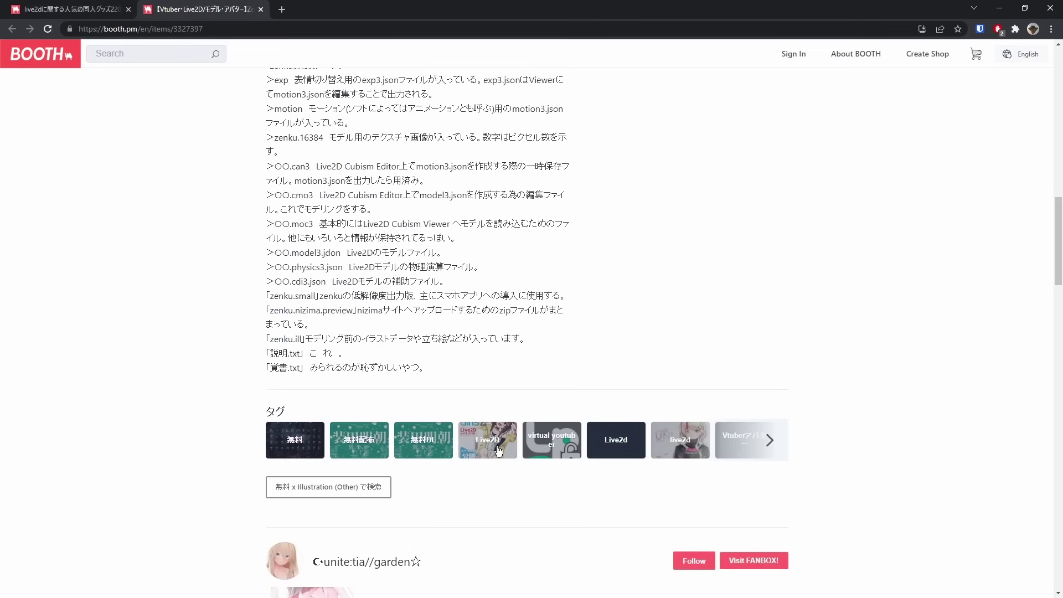
{"action": "scroll", "coordinate": [521, 426], "scroll_direction": "up", "scroll_amount": 7}
{"action": "scroll", "coordinate": [501, 323], "scroll_direction": "up", "scroll_amount": 6}
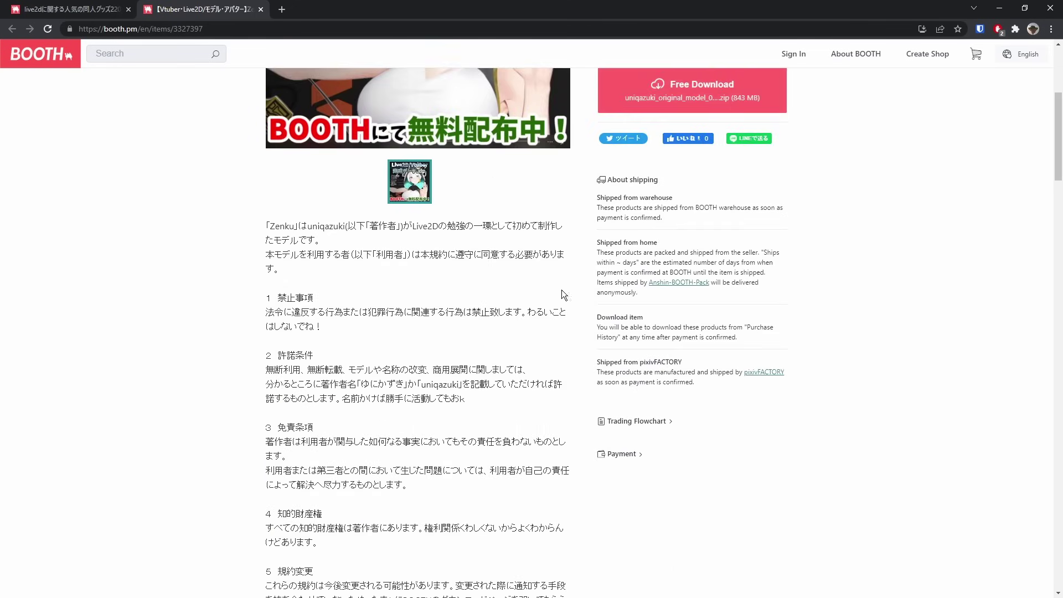
{"action": "scroll", "coordinate": [625, 316], "scroll_direction": "up", "scroll_amount": 5}
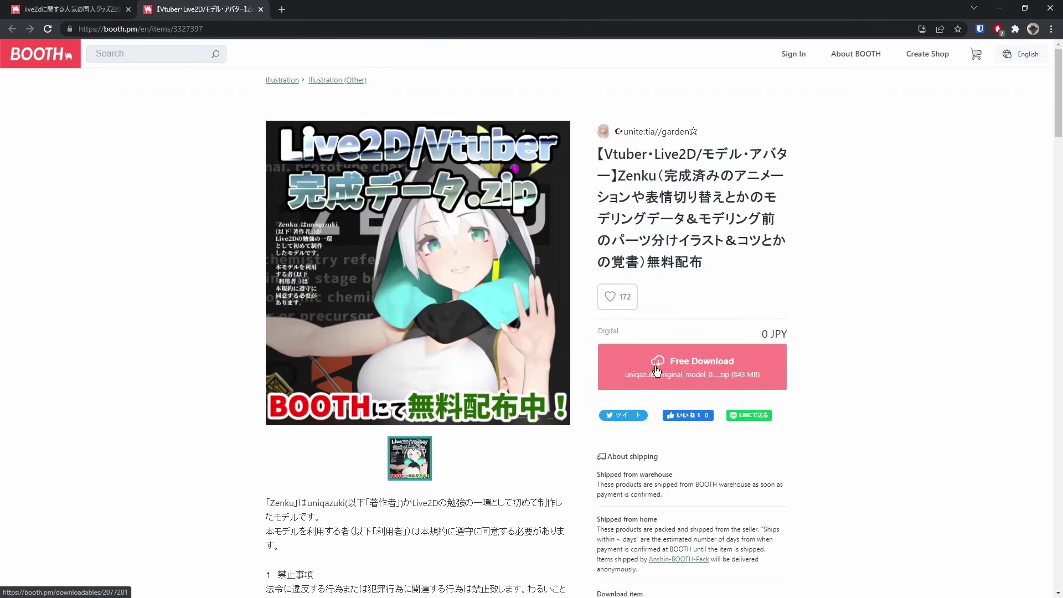
{"action": "left_click", "coordinate": [680, 366]}
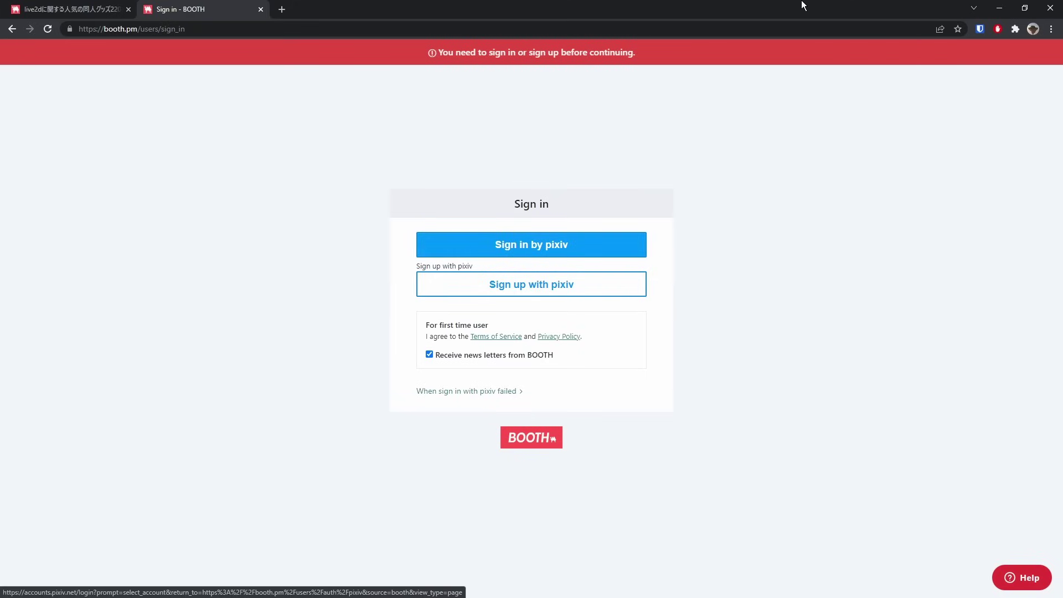
{"action": "left_click", "coordinate": [1054, 7]}
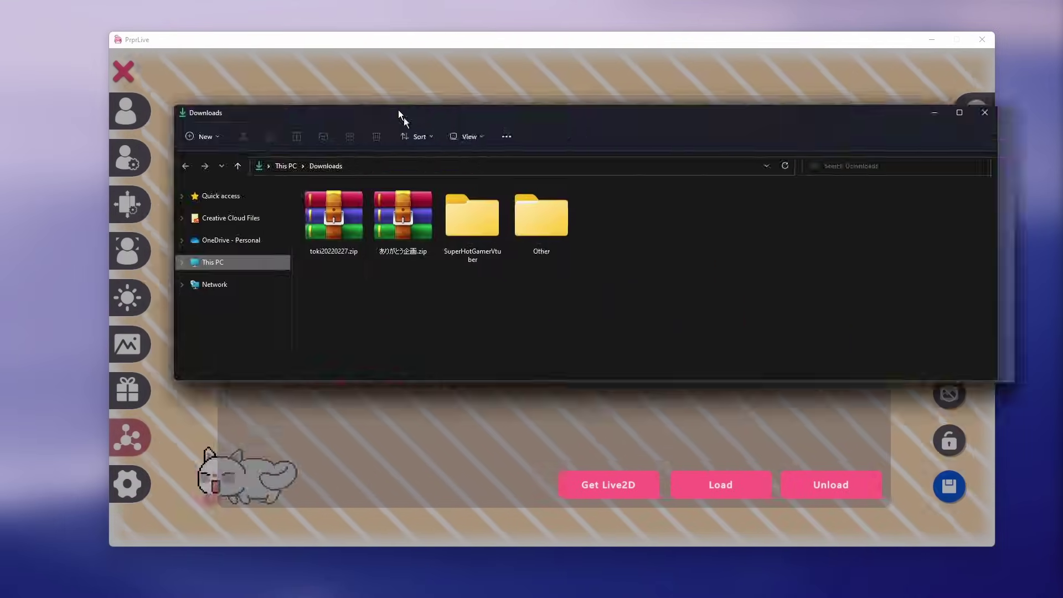
- In File Explorer, copy all contents of toki20220227.zip into the SuperHotGamerVtuber folder in Downloads and open that folder
{"action": "left_click_drag", "start_coordinate": [403, 114], "coordinate": [258, 0]}
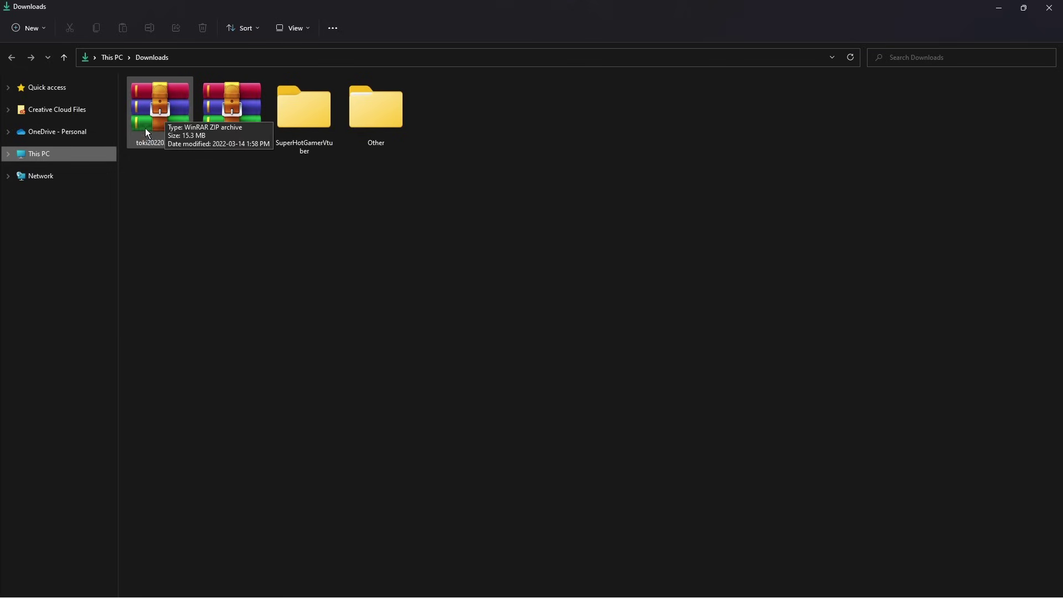
{"action": "double_click", "coordinate": [160, 108]}
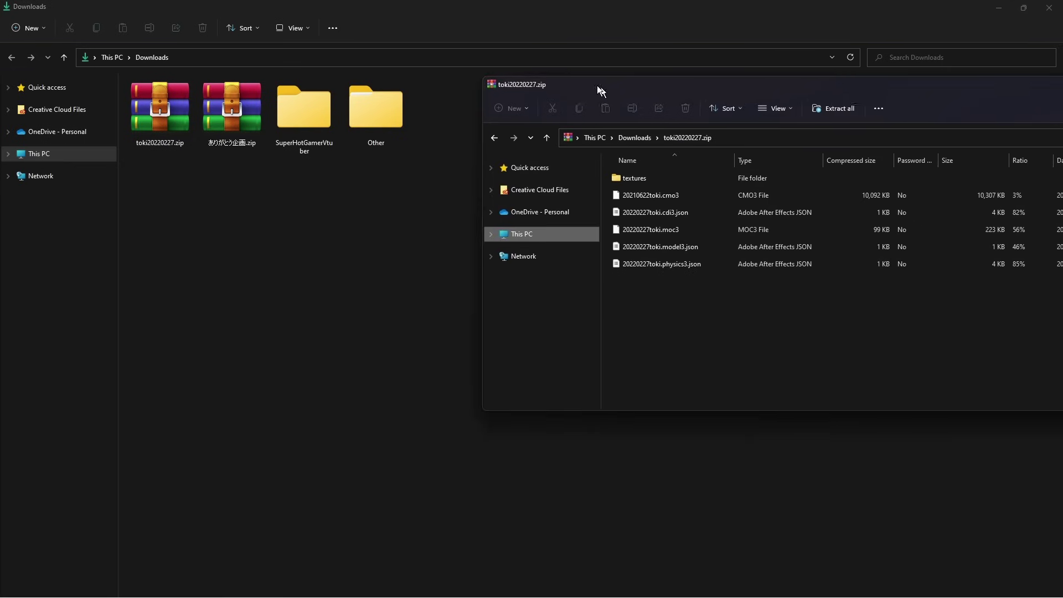
{"action": "left_click_drag", "start_coordinate": [590, 83], "coordinate": [586, 47]}
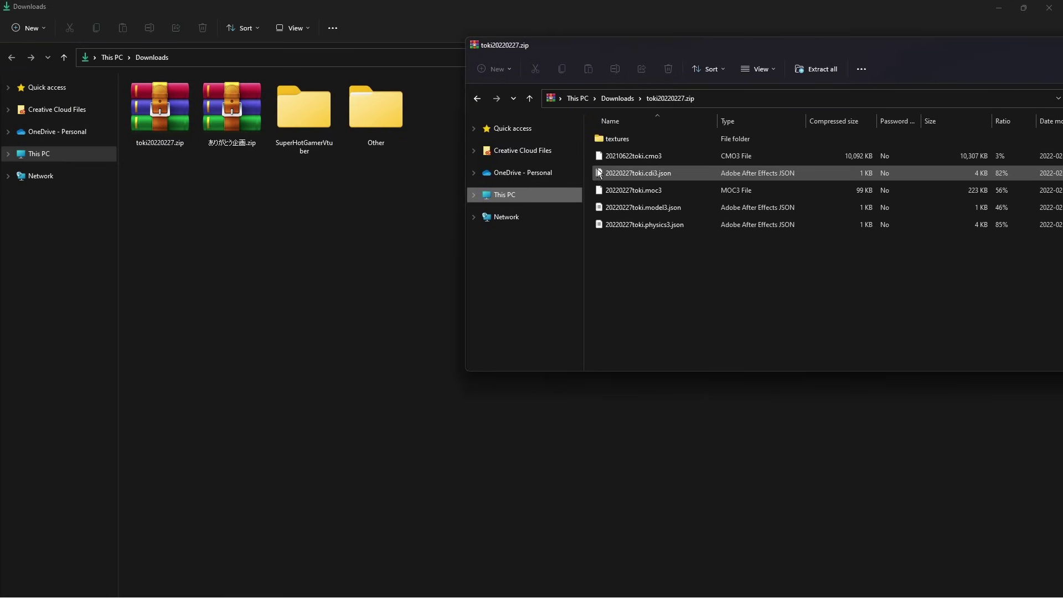
{"action": "left_click_drag", "start_coordinate": [646, 260], "coordinate": [631, 140]}
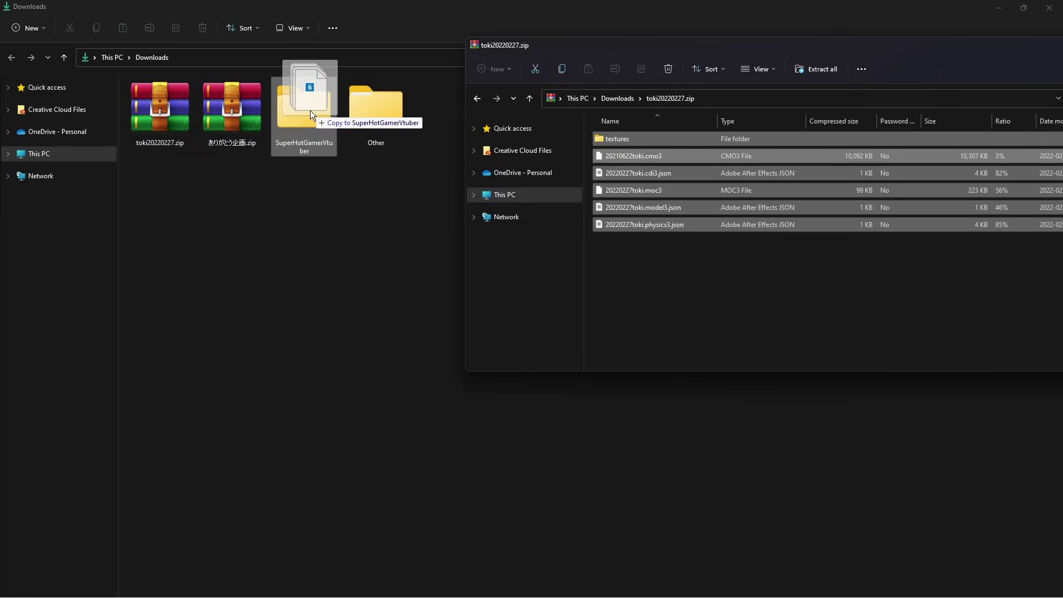
{"action": "left_click_drag", "start_coordinate": [310, 111], "coordinate": [310, 111]}
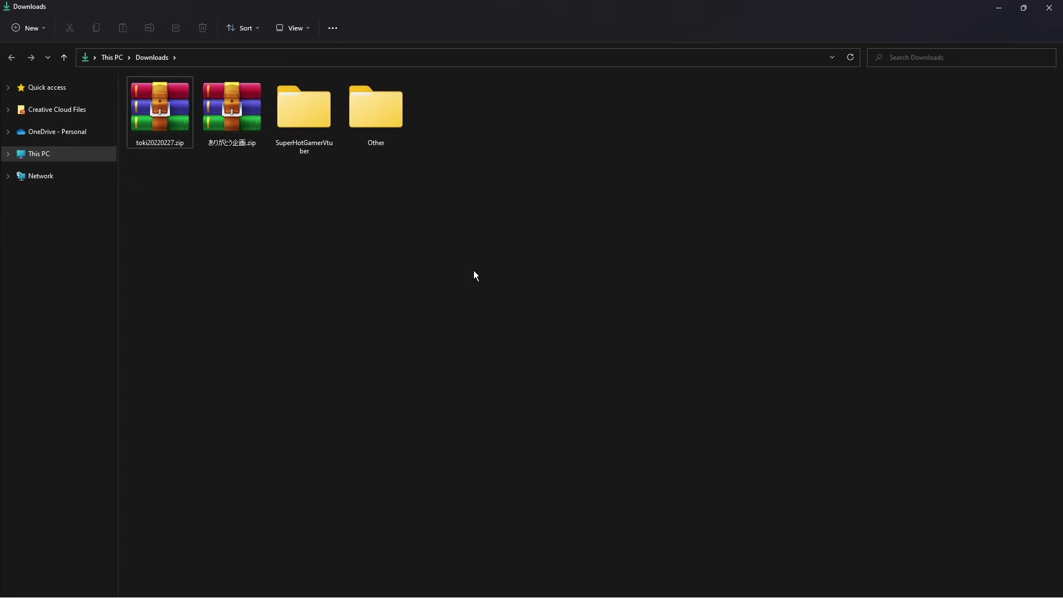
{"action": "double_click", "coordinate": [318, 100]}
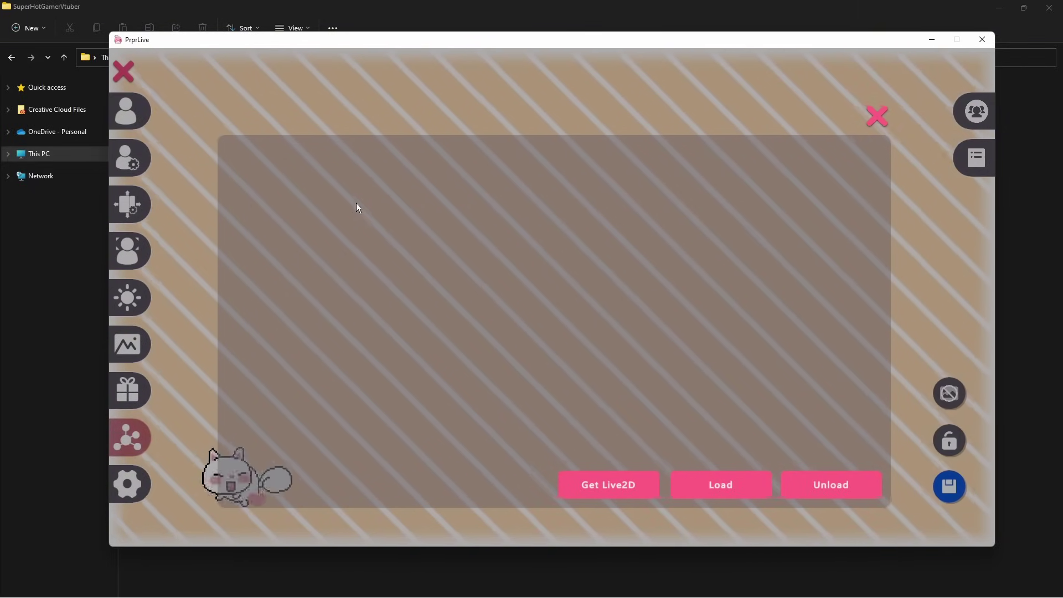
- In PrprLive, load 20220227toki.model3.json from the SuperHotGamerVtuber folder, display the model and dismiss the transform instructions
{"action": "left_click", "coordinate": [726, 480]}
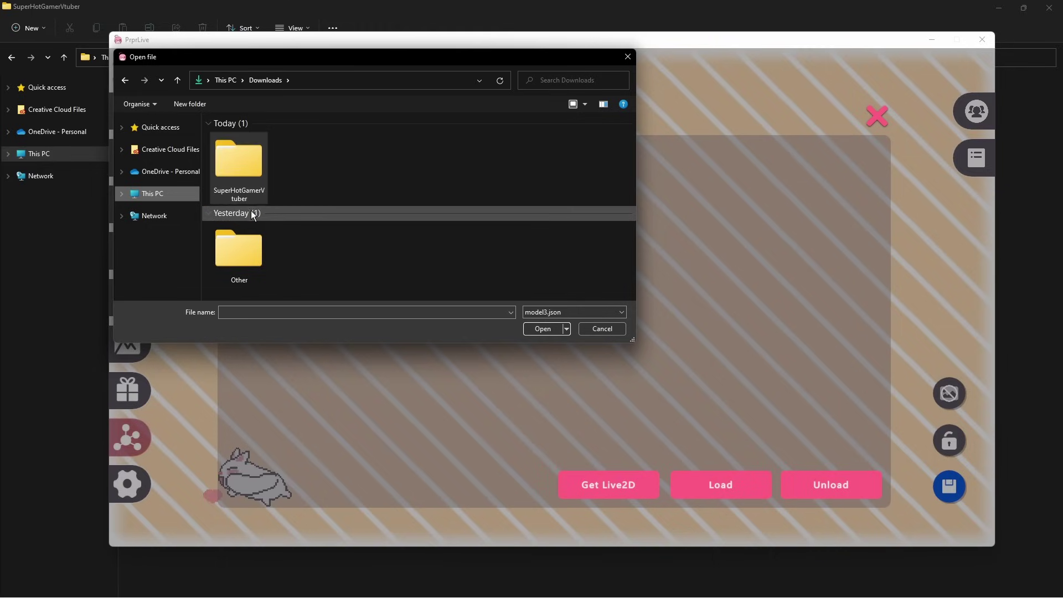
{"action": "double_click", "coordinate": [244, 193]}
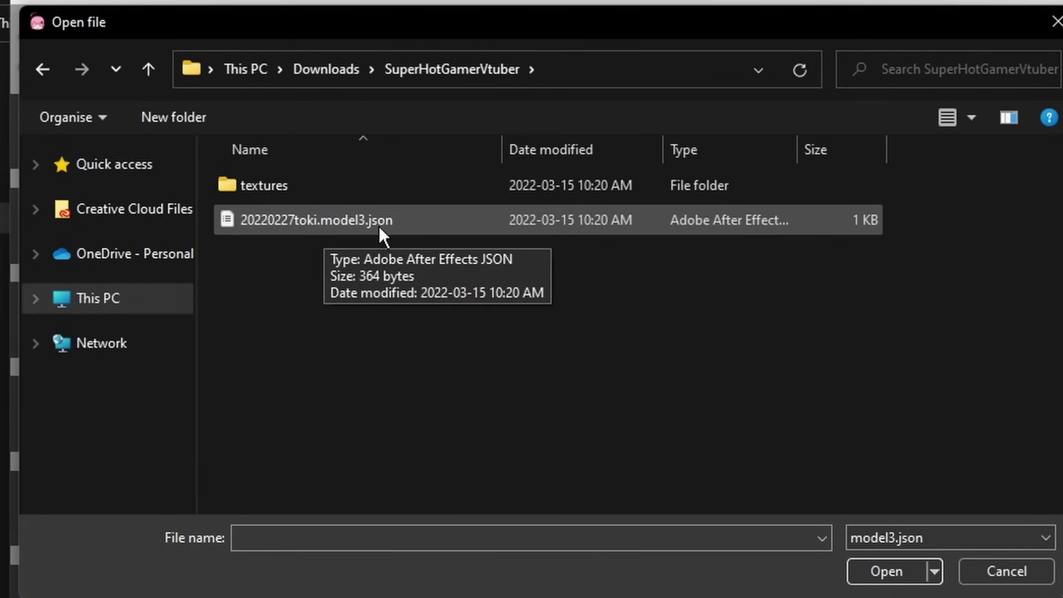
{"action": "double_click", "coordinate": [433, 221]}
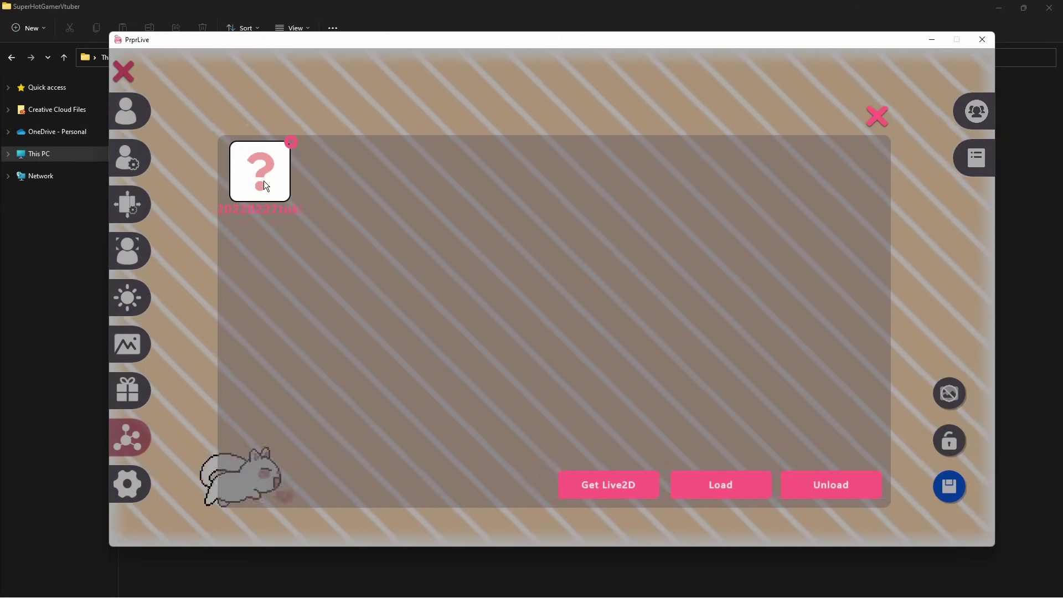
{"action": "left_click", "coordinate": [263, 180]}
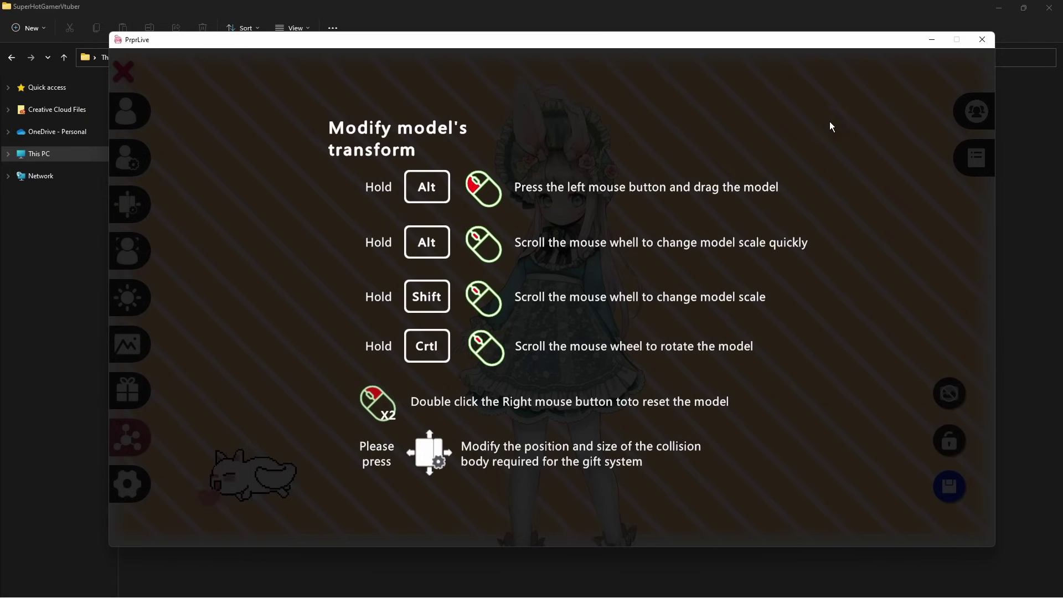
{"action": "left_click", "coordinate": [610, 140]}
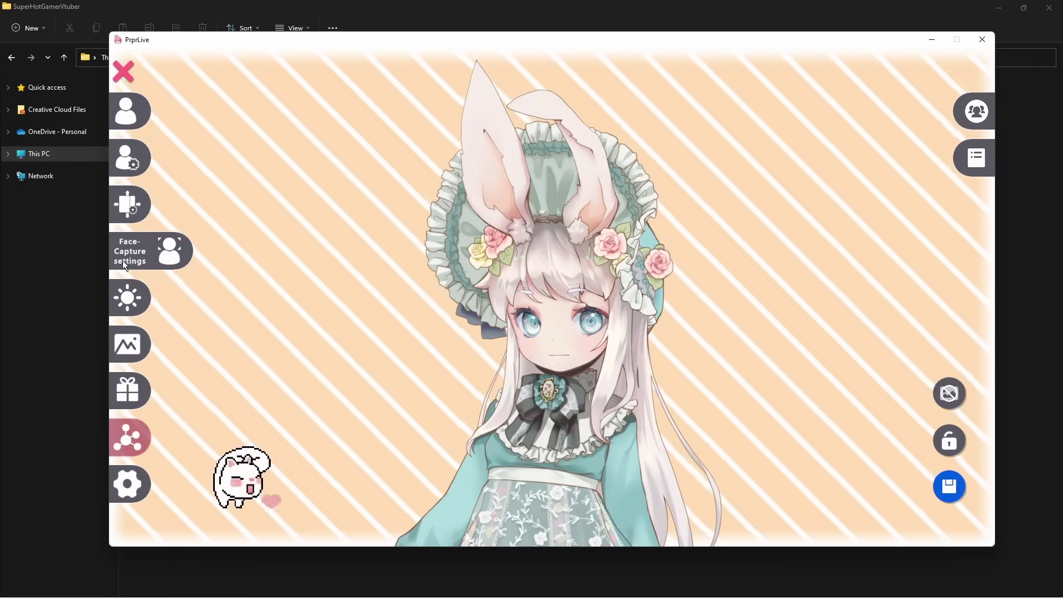
- Enable Audio base Lipsync in the face-capture settings and start the built-in face capture
{"action": "left_click", "coordinate": [140, 252]}
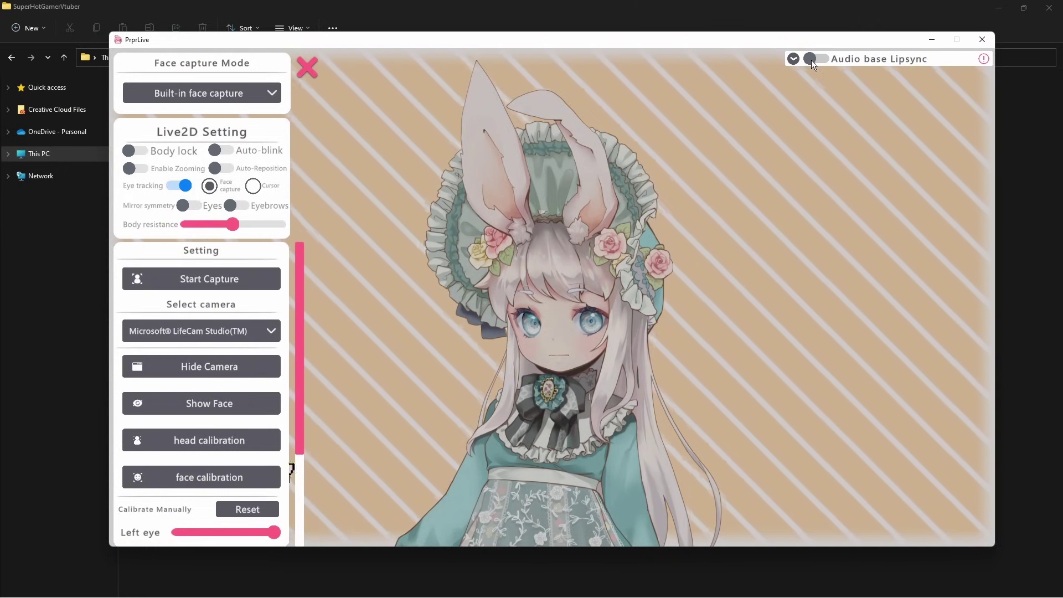
{"action": "left_click", "coordinate": [811, 60]}
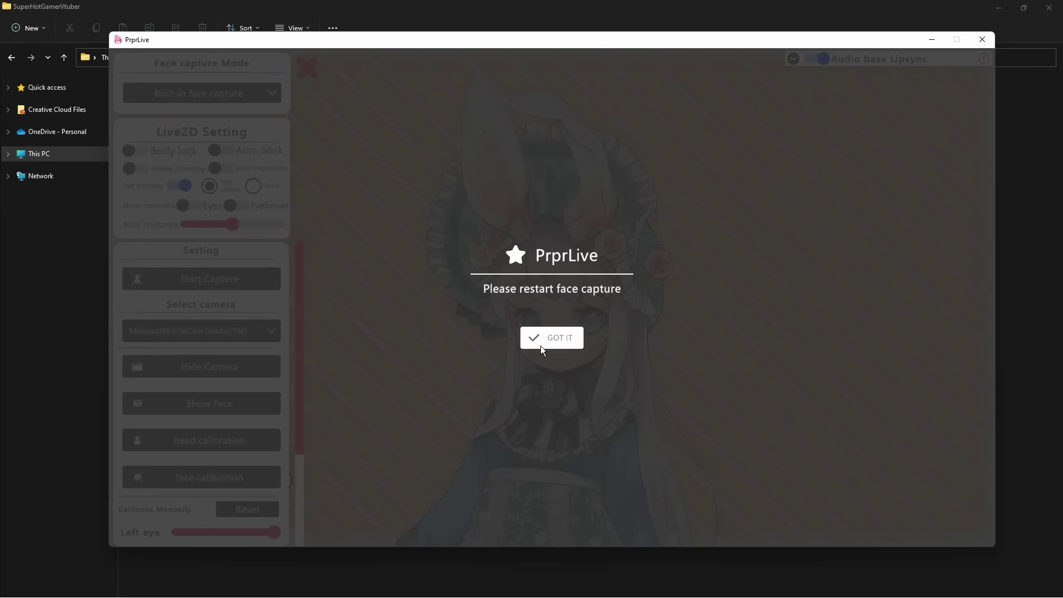
{"action": "left_click", "coordinate": [579, 335]}
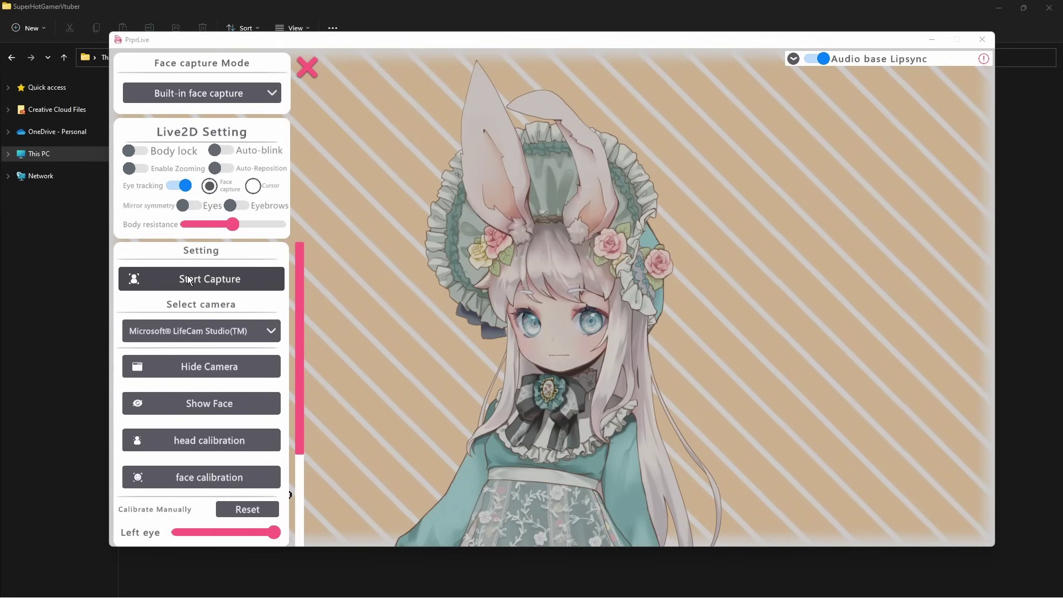
{"action": "left_click", "coordinate": [188, 280]}
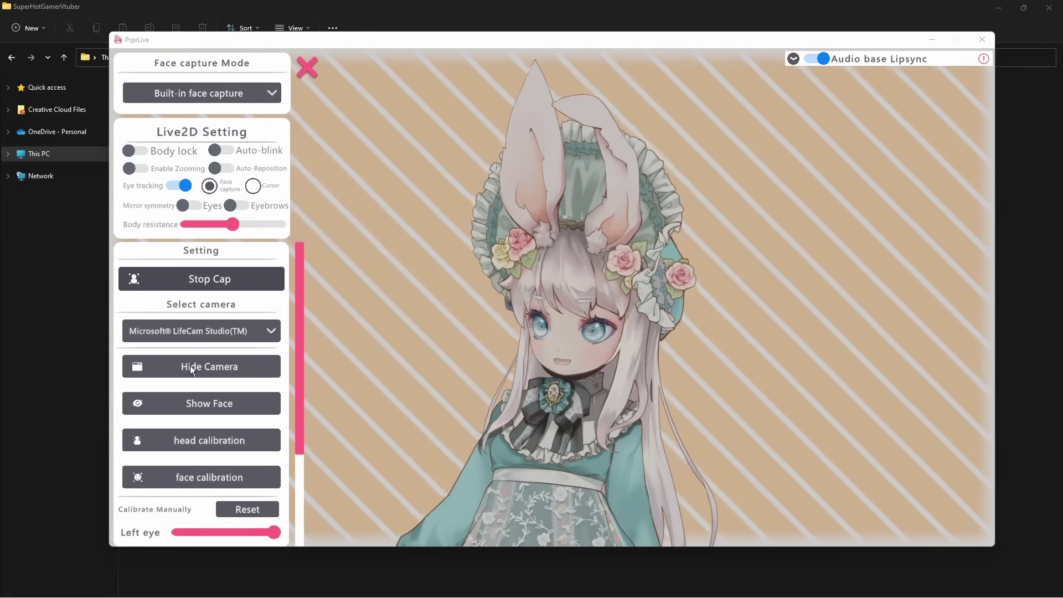
- Check the face tracking in the camera preview with the webcam face toggled on and off, and hide the preview
{"action": "left_click", "coordinate": [191, 370]}
{"action": "left_click", "coordinate": [194, 406]}
{"action": "left_click", "coordinate": [189, 373]}
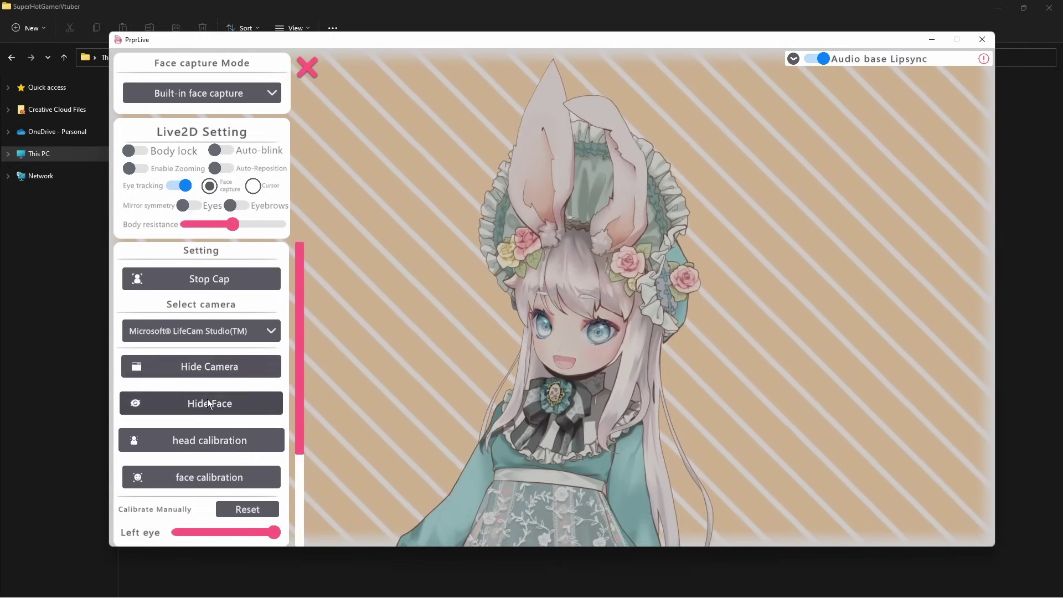
{"action": "left_click", "coordinate": [207, 398]}
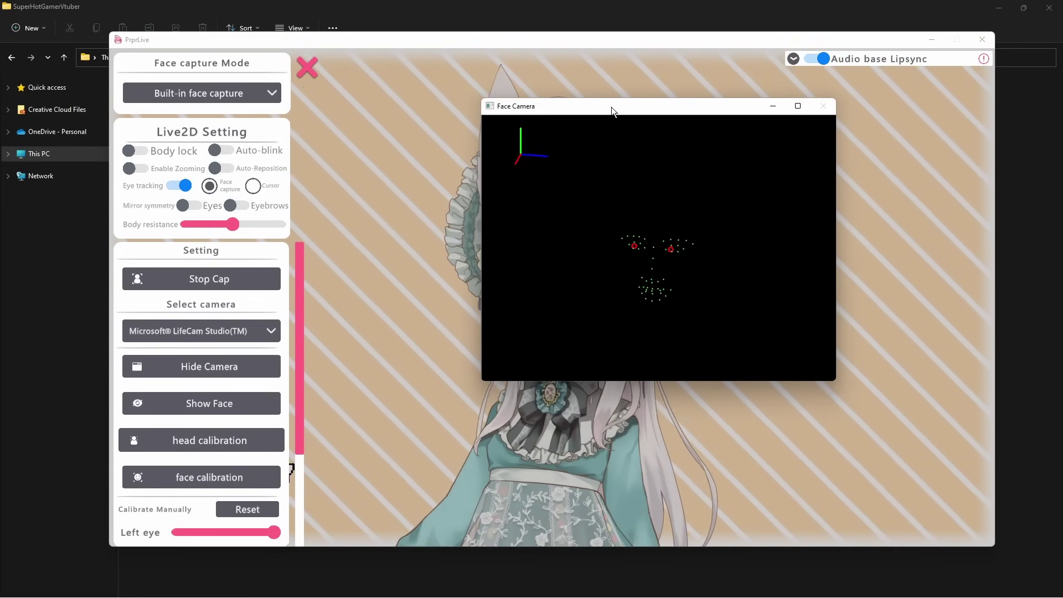
{"action": "left_click_drag", "start_coordinate": [610, 107], "coordinate": [952, 112]}
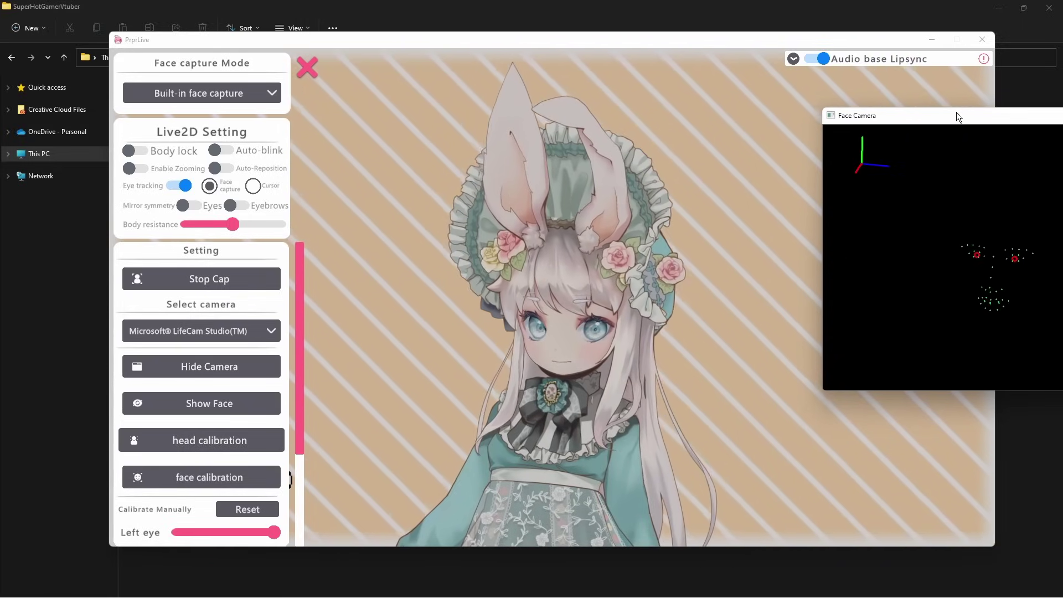
{"action": "left_click_drag", "start_coordinate": [955, 111], "coordinate": [632, 161]}
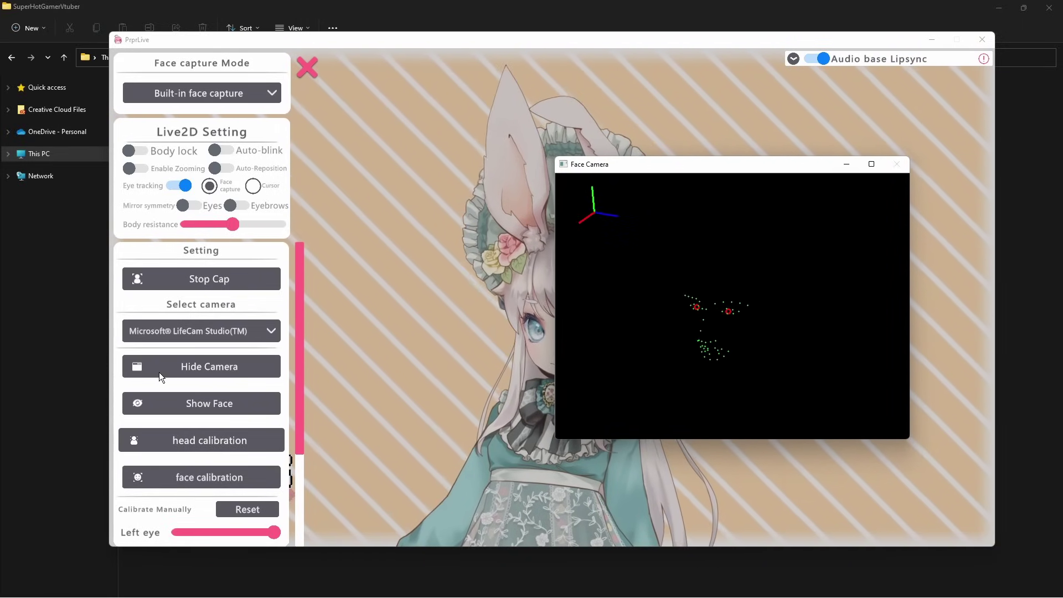
{"action": "left_click", "coordinate": [208, 372]}
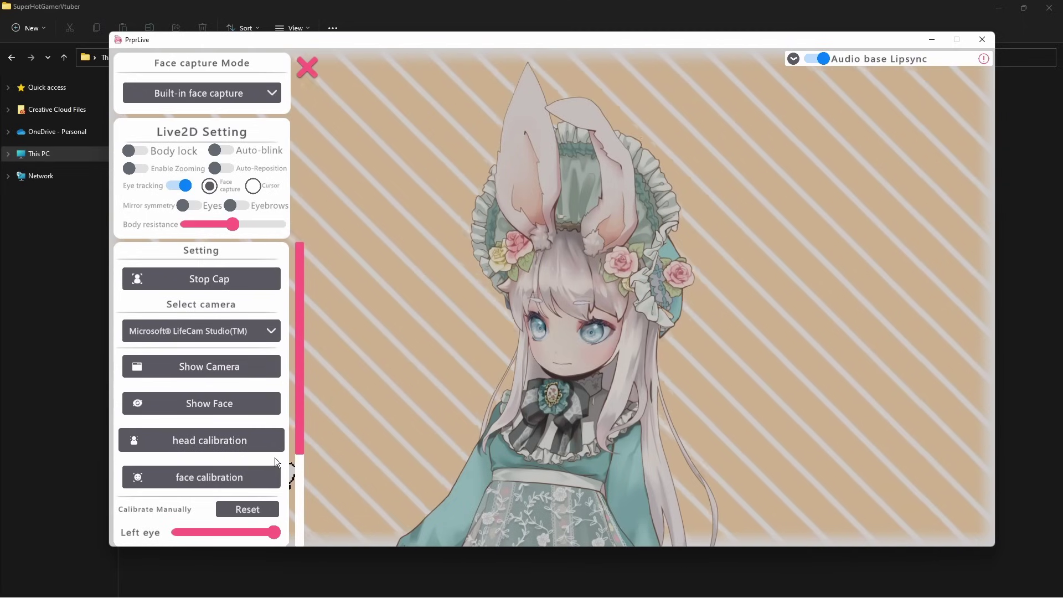
- Turn the camera preview on and enable mirror symmetry for both the eyes and the eyebrows
{"action": "scroll", "coordinate": [208, 417], "scroll_direction": "down", "scroll_amount": 1}
{"action": "left_click", "coordinate": [209, 352]}
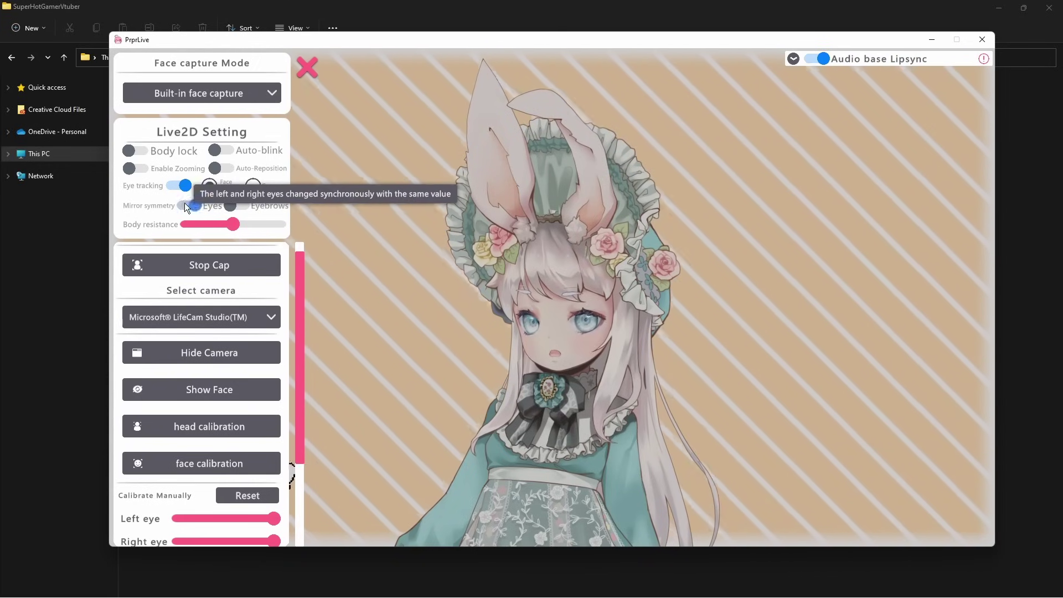
{"action": "left_click", "coordinate": [186, 205]}
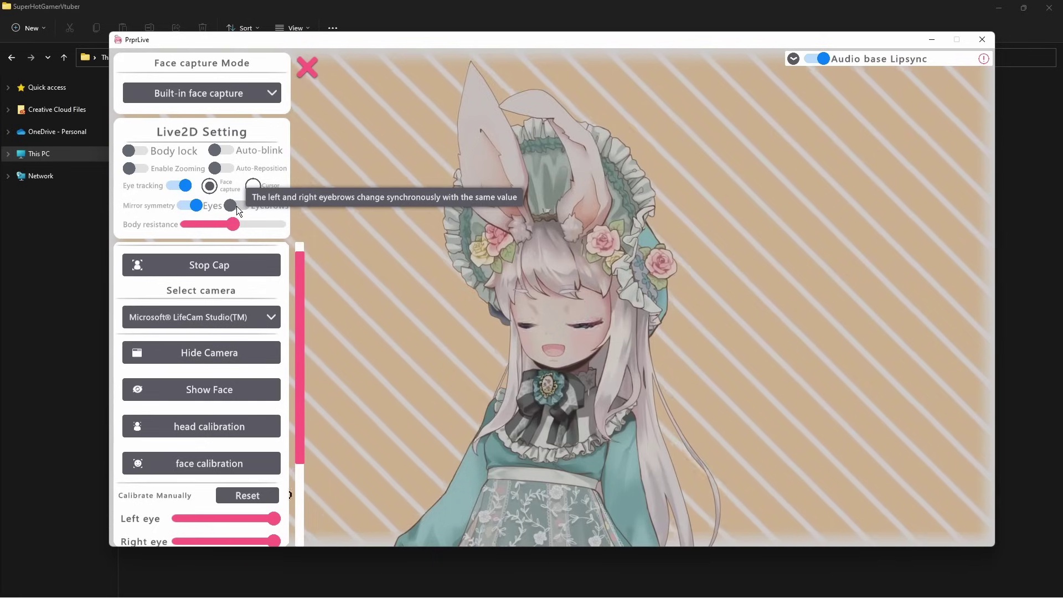
{"action": "left_click", "coordinate": [237, 206]}
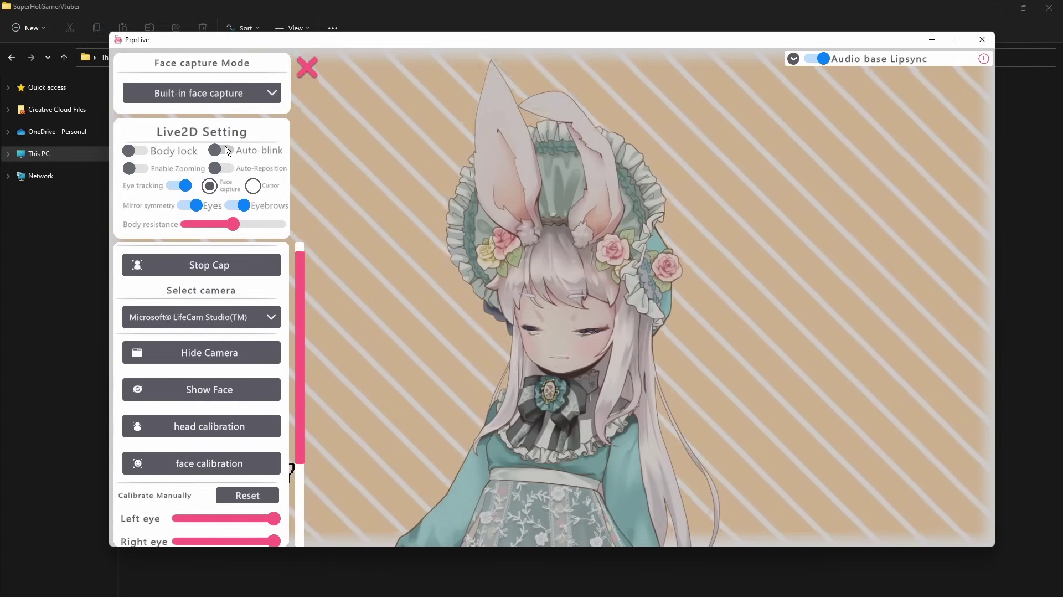
- Try the Auto-blink and Body lock options for the Live2D model, switching each off again
{"action": "left_click", "coordinate": [216, 153]}
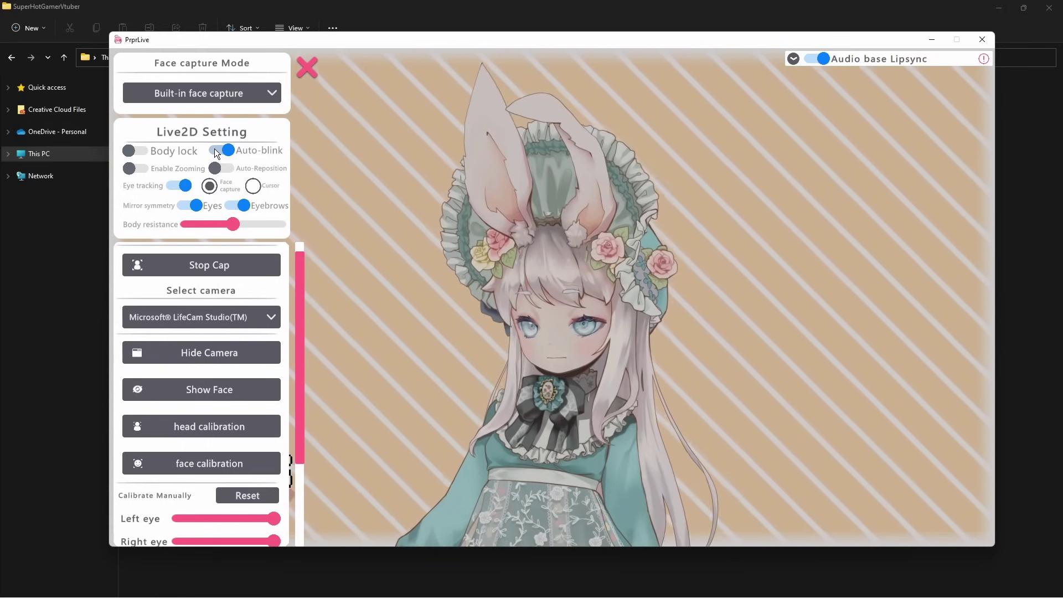
{"action": "left_click", "coordinate": [130, 151]}
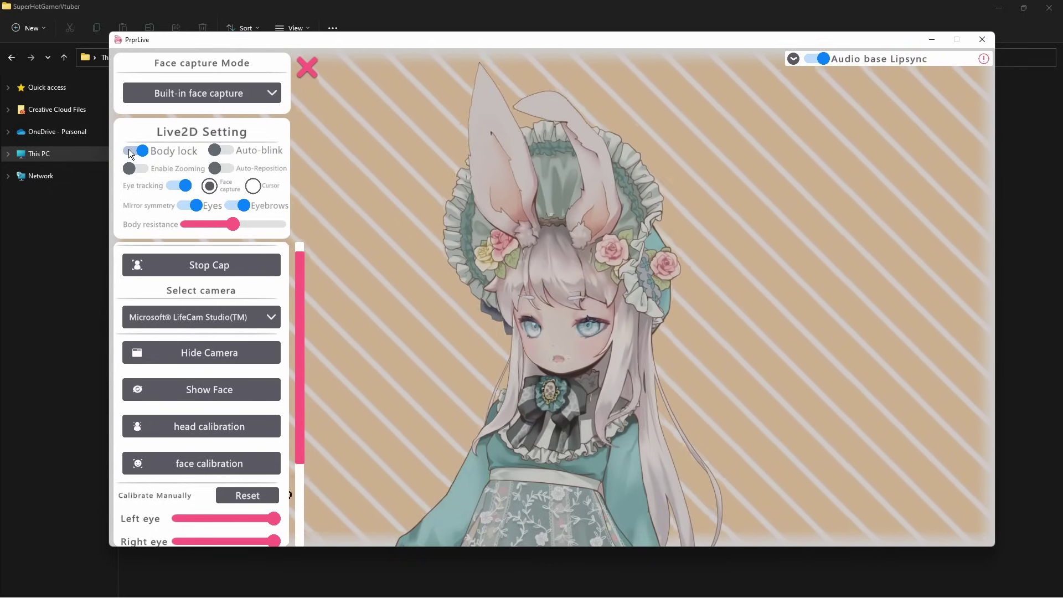
{"action": "left_click", "coordinate": [130, 151]}
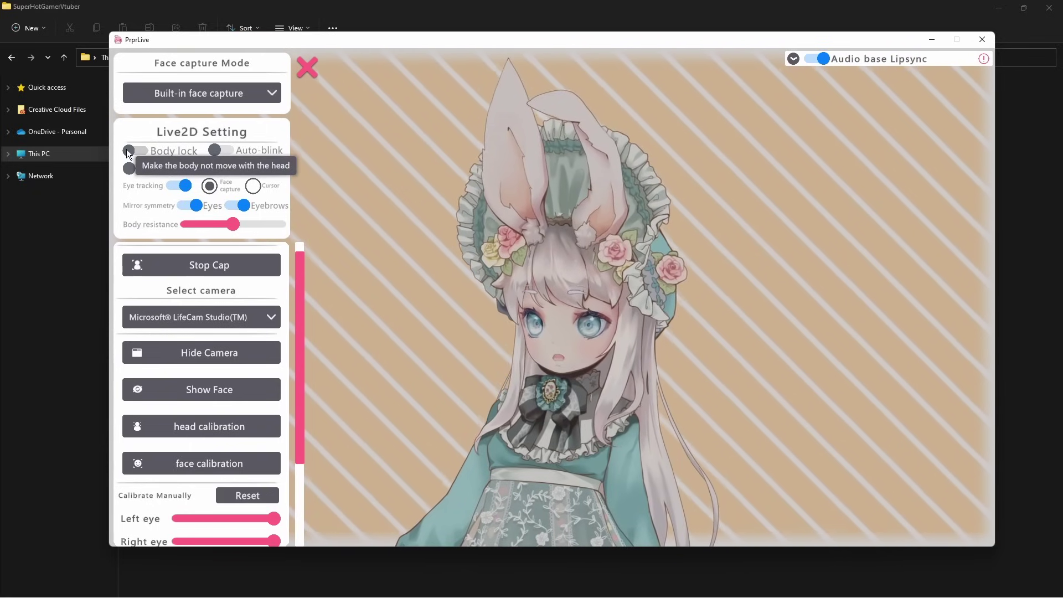
- Leave the face-capture settings, install the virtual camera from the video streaming settings, and dismiss the installer console and the dialog
{"action": "scroll", "coordinate": [151, 380], "scroll_direction": "down", "scroll_amount": 1}
{"action": "scroll", "coordinate": [155, 383], "scroll_direction": "down", "scroll_amount": 4}
{"action": "scroll", "coordinate": [148, 413], "scroll_direction": "up", "scroll_amount": 5}
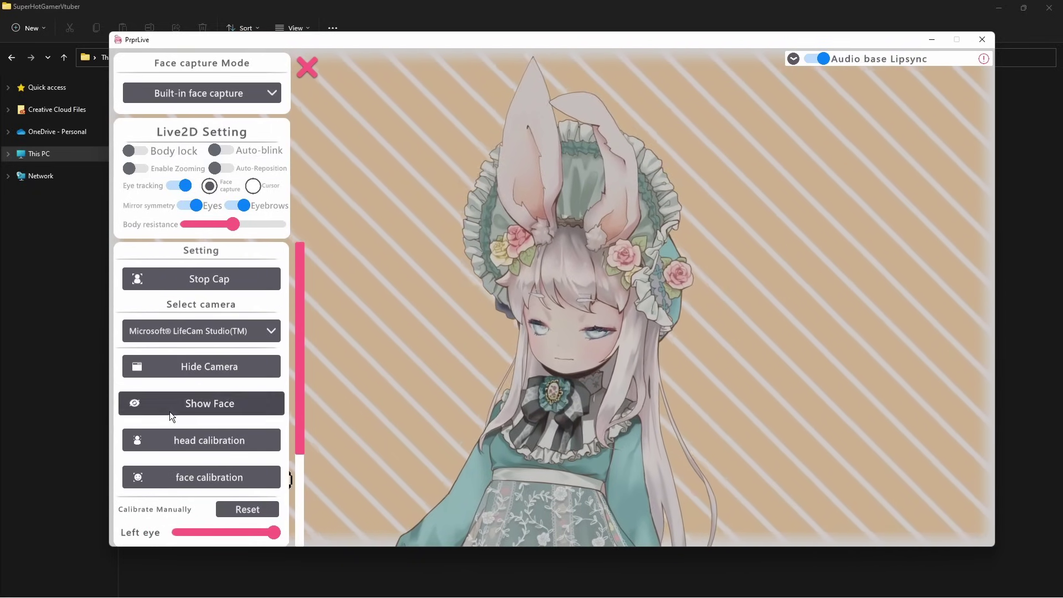
{"action": "left_click", "coordinate": [306, 69]}
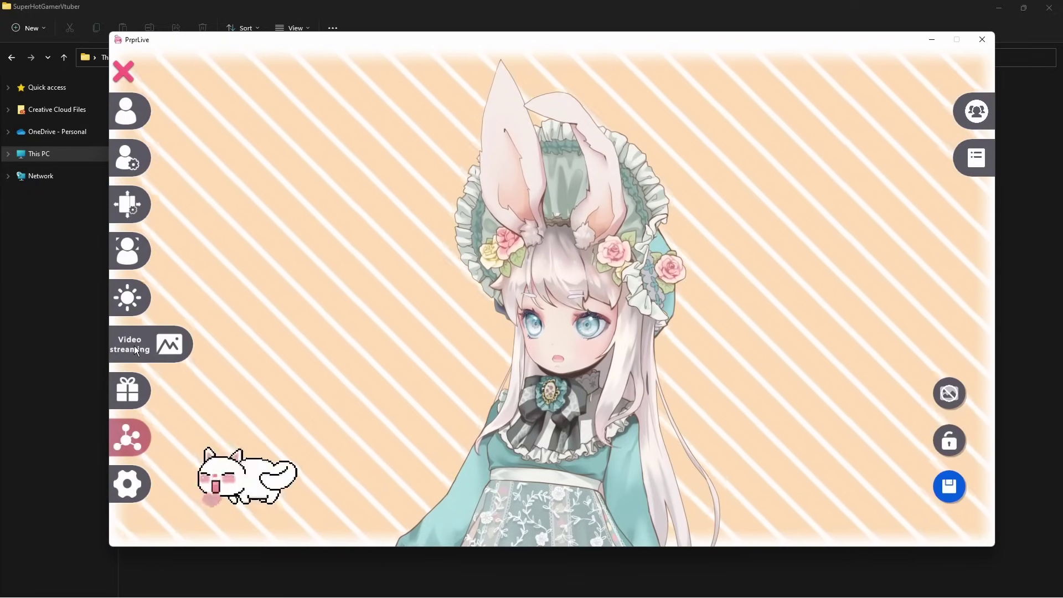
{"action": "left_click", "coordinate": [134, 344]}
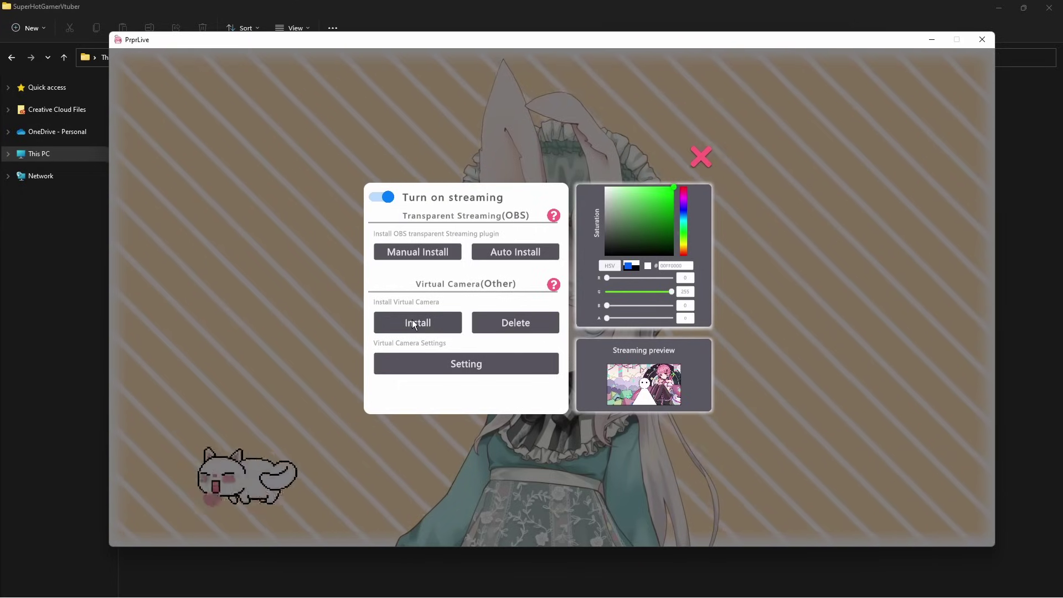
{"action": "left_click", "coordinate": [412, 321]}
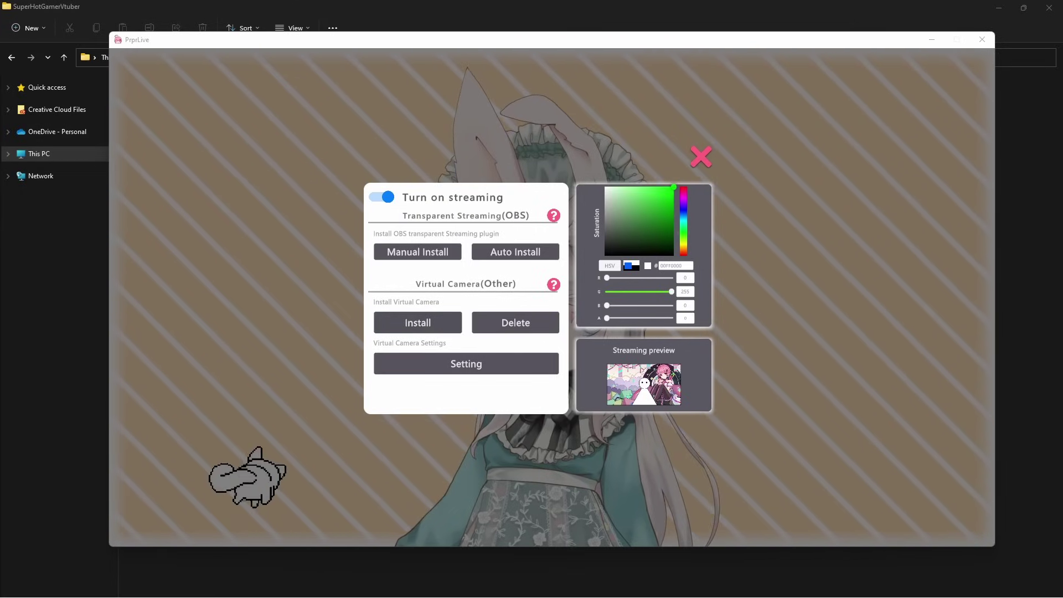
{"action": "left_click_drag", "start_coordinate": [1036, 159], "coordinate": [398, 179]}
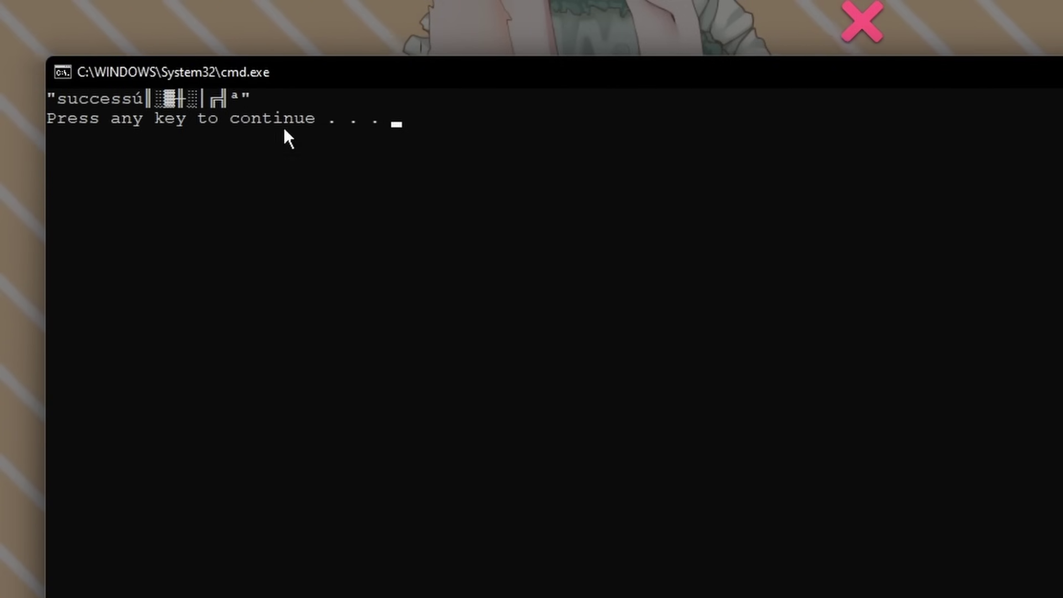
{"action": "key", "text": "Return"}
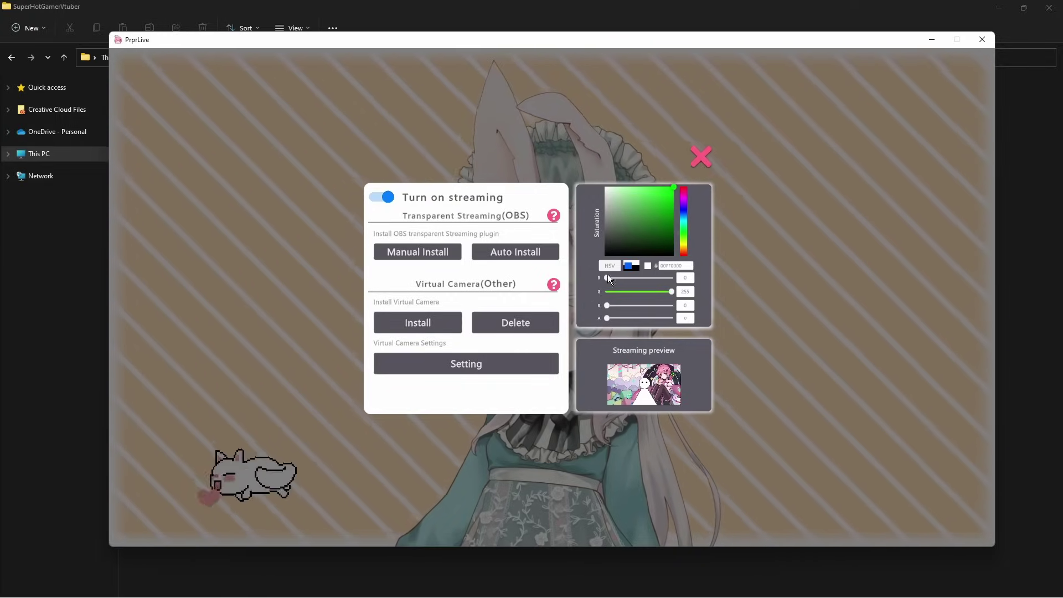
{"action": "left_click", "coordinate": [697, 155]}
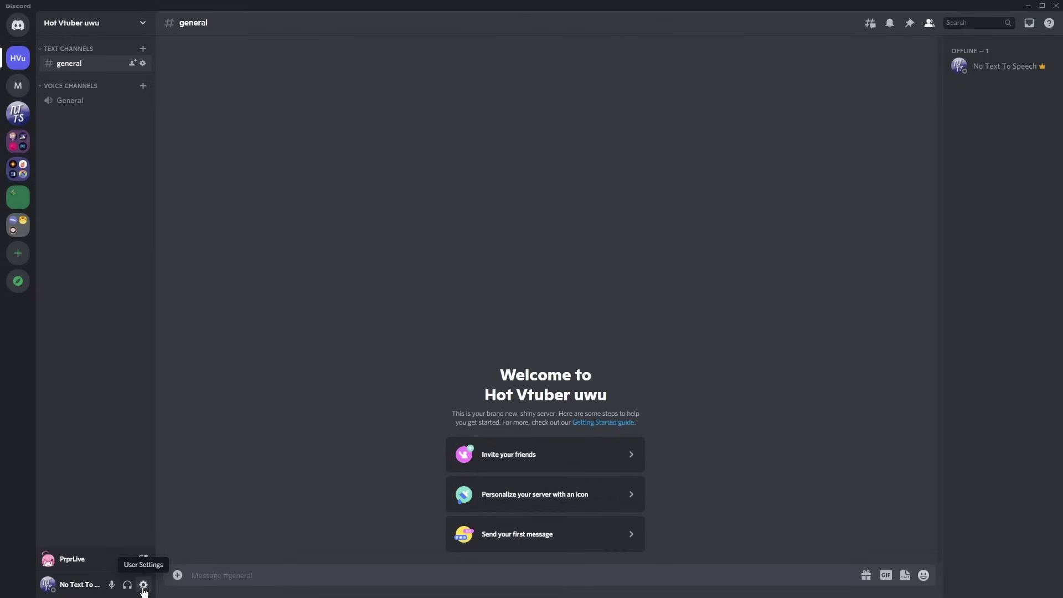
- In Discord's Voice & Video settings, select PrprLiveVirtualCameraDX as the camera and run the video test
{"action": "left_click", "coordinate": [143, 585]}
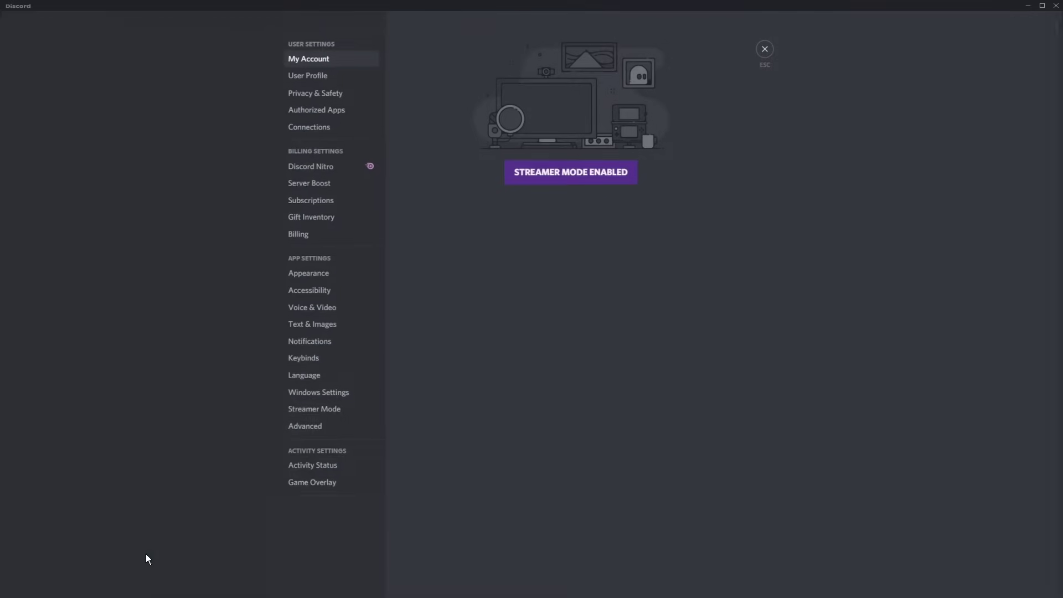
{"action": "left_click", "coordinate": [312, 310]}
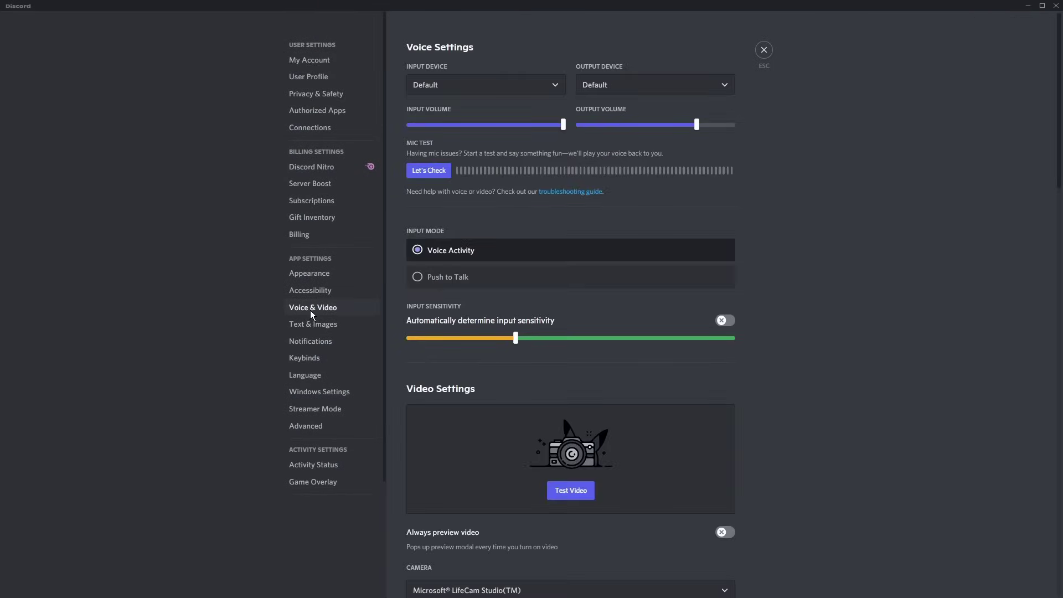
{"action": "scroll", "coordinate": [567, 377], "scroll_direction": "down", "scroll_amount": 3}
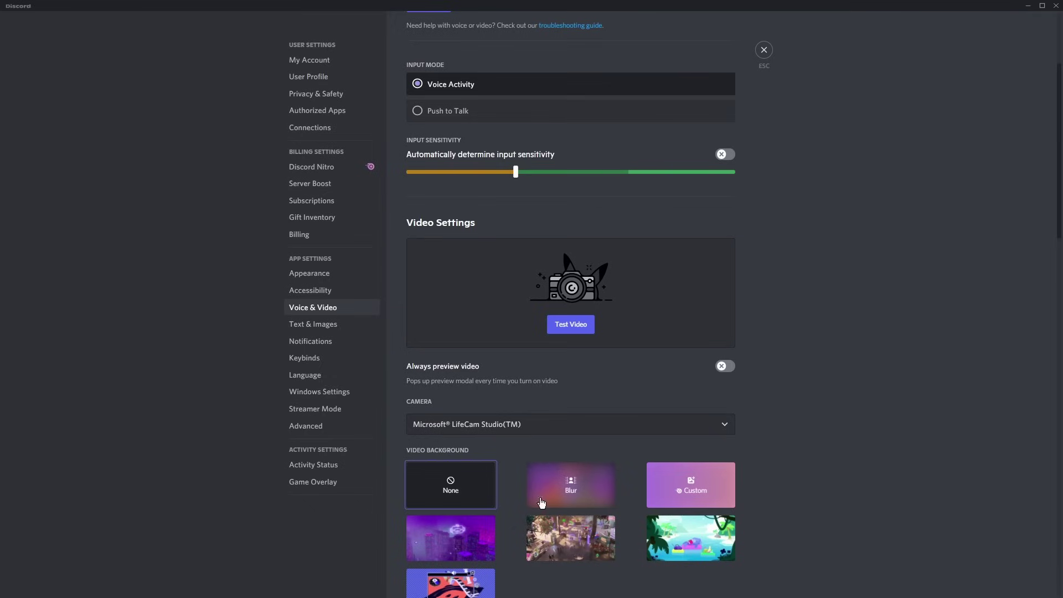
{"action": "left_click", "coordinate": [494, 424]}
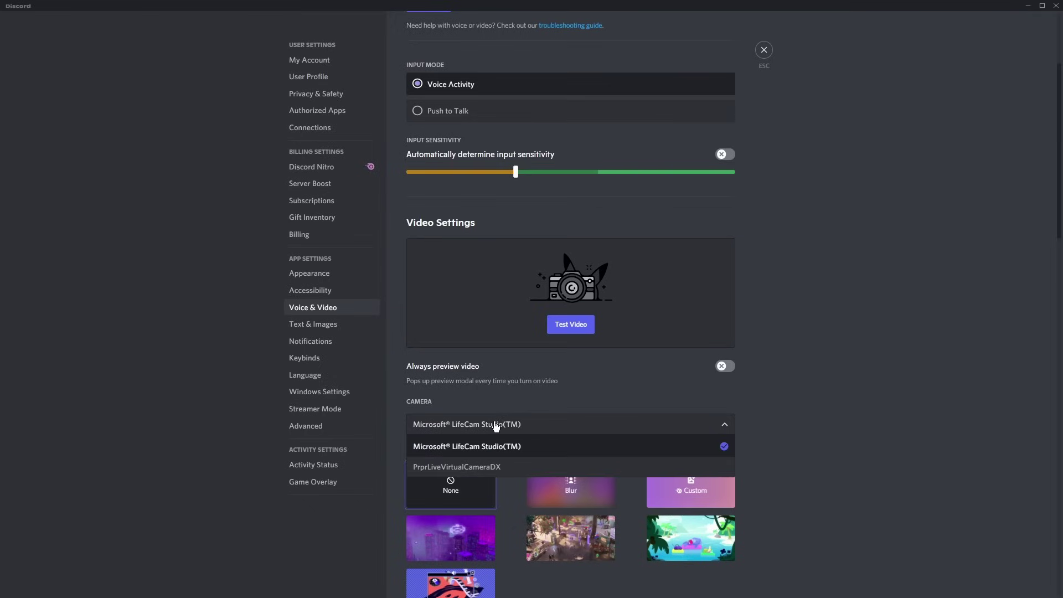
{"action": "left_click", "coordinate": [443, 468]}
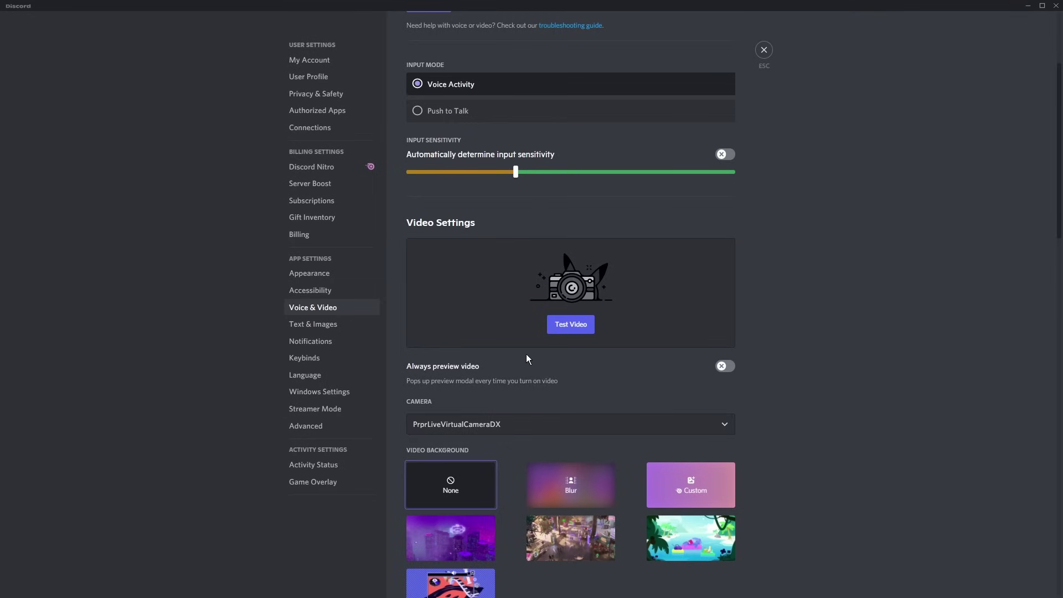
{"action": "scroll", "coordinate": [553, 397], "scroll_direction": "up", "scroll_amount": 3}
{"action": "left_click", "coordinate": [572, 491]}
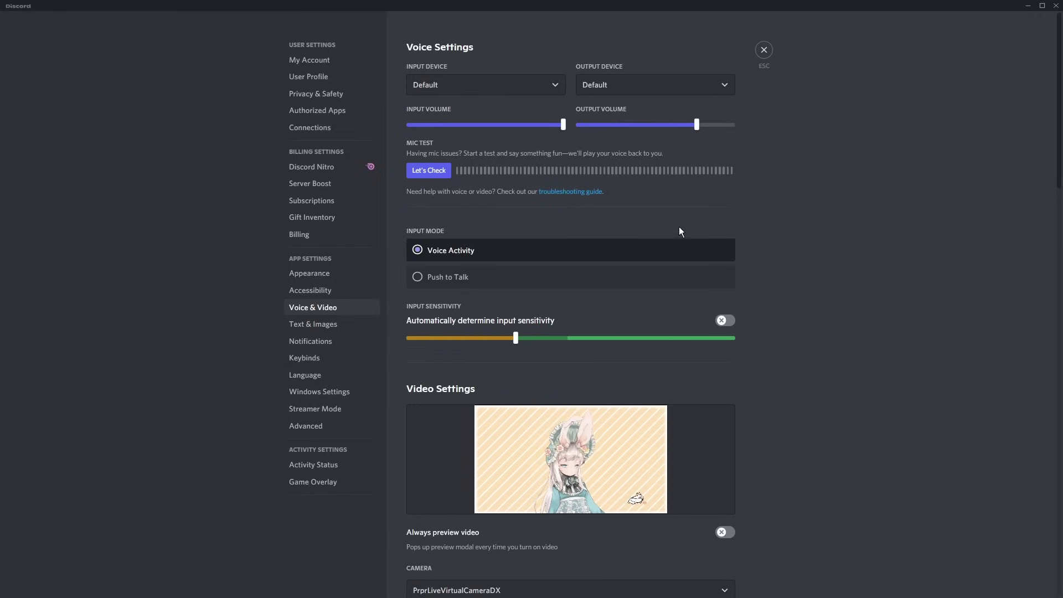
- Set the input device to Line (3- USB AUDIO CODEC) and the output device to Speakers (3- USB AUDIO CODEC)
{"action": "left_click", "coordinate": [492, 86]}
{"action": "left_click", "coordinate": [503, 155]}
{"action": "left_click", "coordinate": [636, 85]}
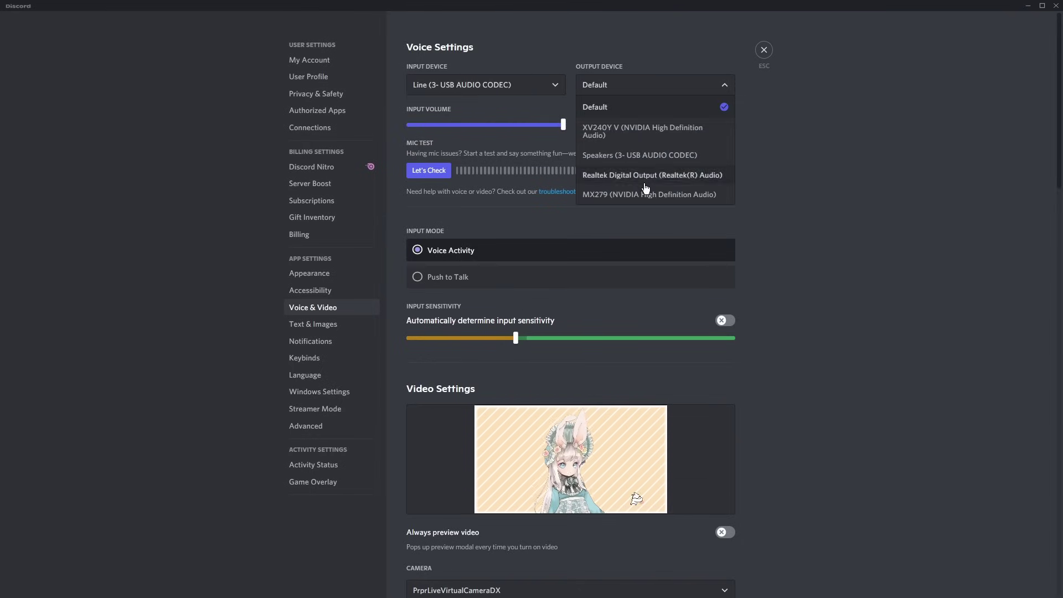
{"action": "left_click", "coordinate": [634, 160]}
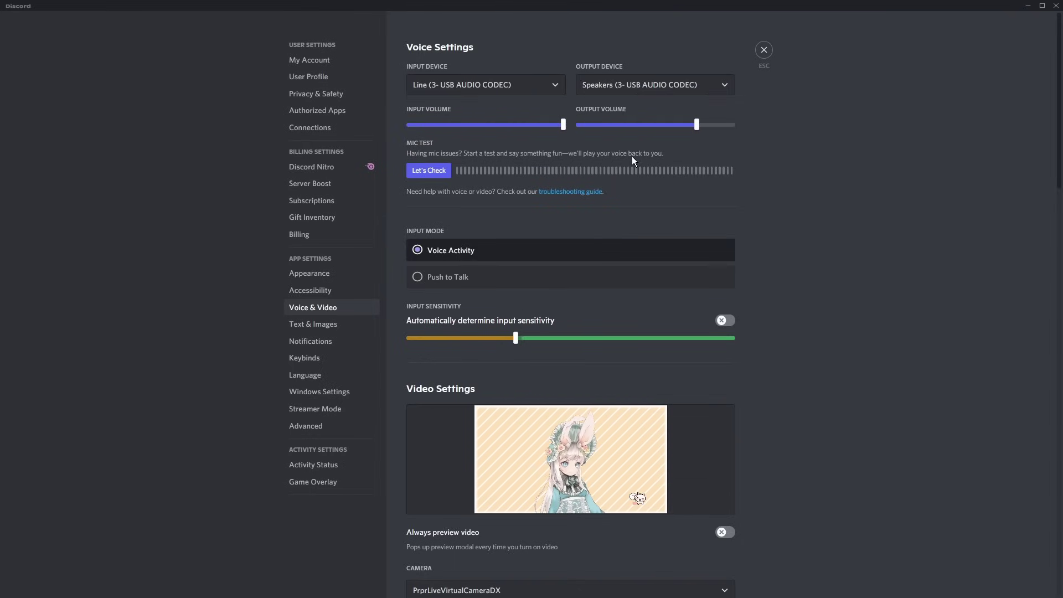
- Close the user settings, join the General voice channel and turn on the camera
{"action": "left_click", "coordinate": [764, 51]}
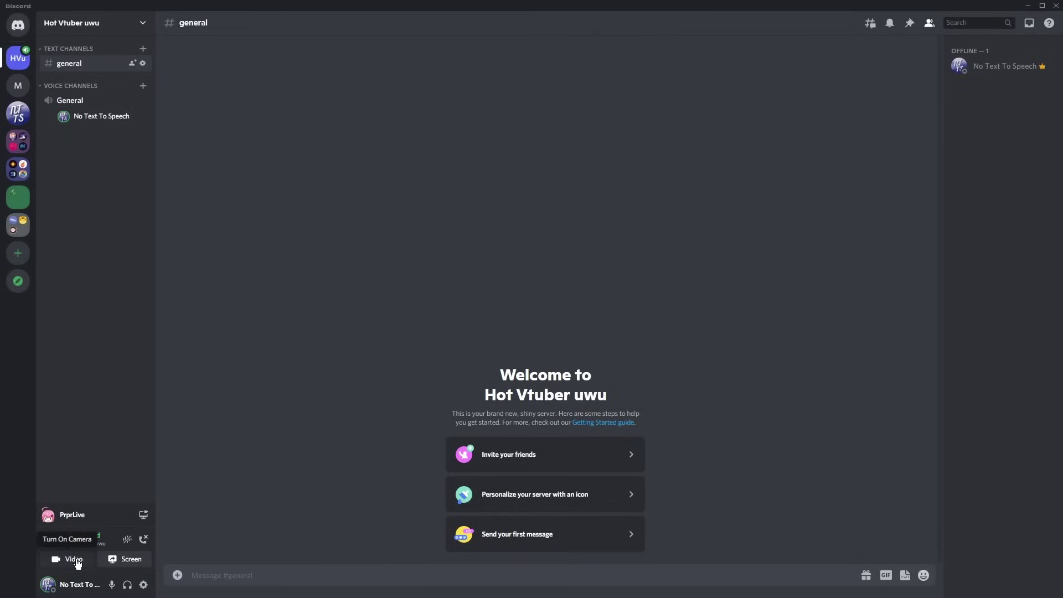
{"action": "left_click", "coordinate": [78, 564]}
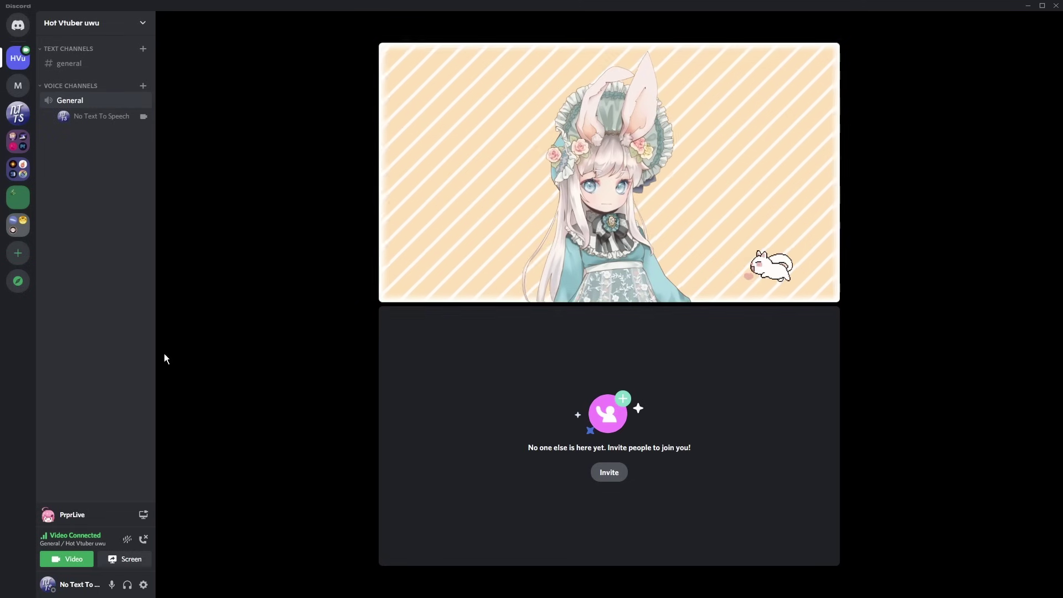
- Switch to PrprLive, replace the striped background with a solid colour and set that colour to white
{"action": "key", "text": "alt+Tab"}
{"action": "left_click_drag", "start_coordinate": [336, 19], "coordinate": [237, 28]}
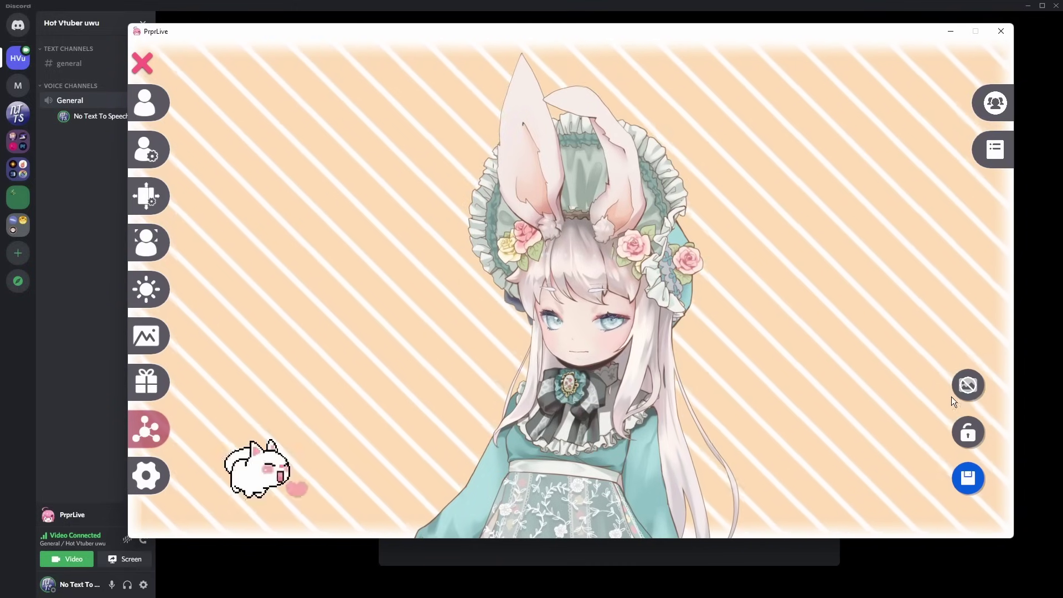
{"action": "left_click", "coordinate": [966, 377]}
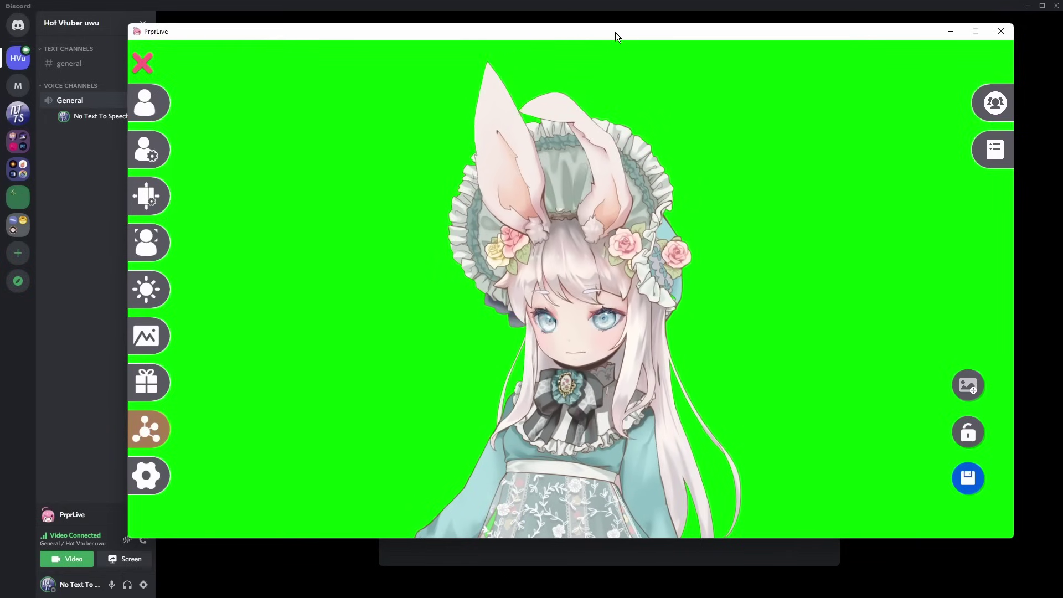
{"action": "left_click", "coordinate": [143, 336]}
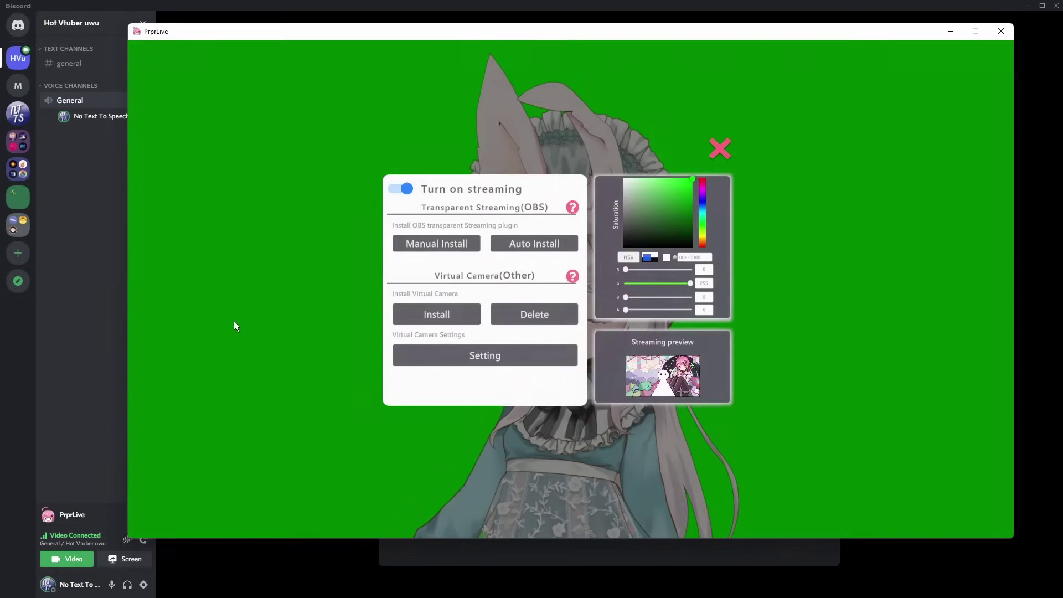
{"action": "left_click_drag", "start_coordinate": [677, 195], "coordinate": [603, 167]}
{"action": "left_click", "coordinate": [719, 148]}
- Check the avatar in the Discord call alongside the PrprLive window, and minimize PrprLive
{"action": "left_click_drag", "start_coordinate": [530, 25], "coordinate": [676, 447]}
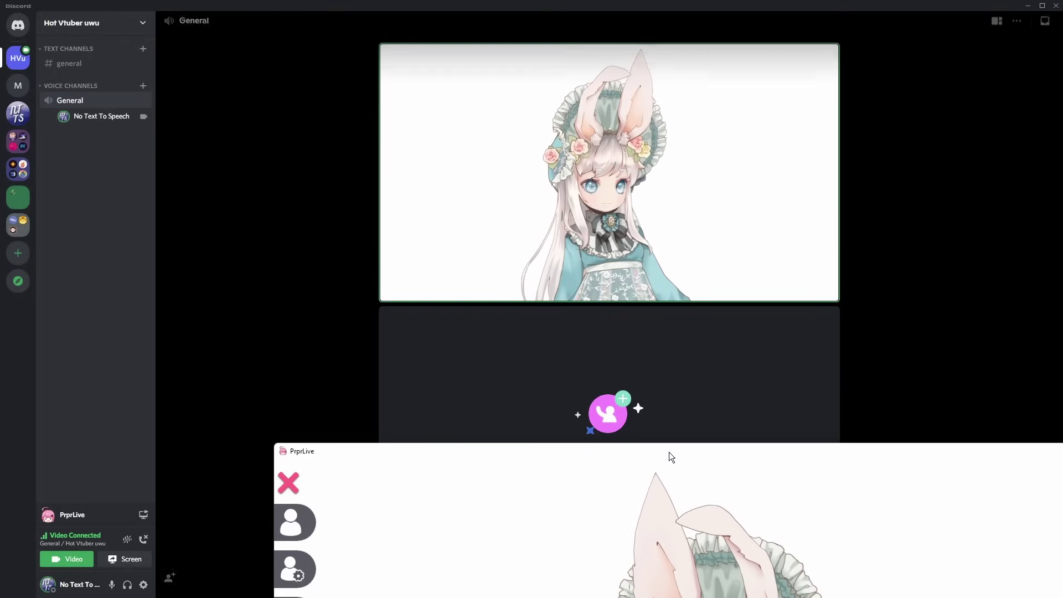
{"action": "left_click", "coordinate": [770, 310]}
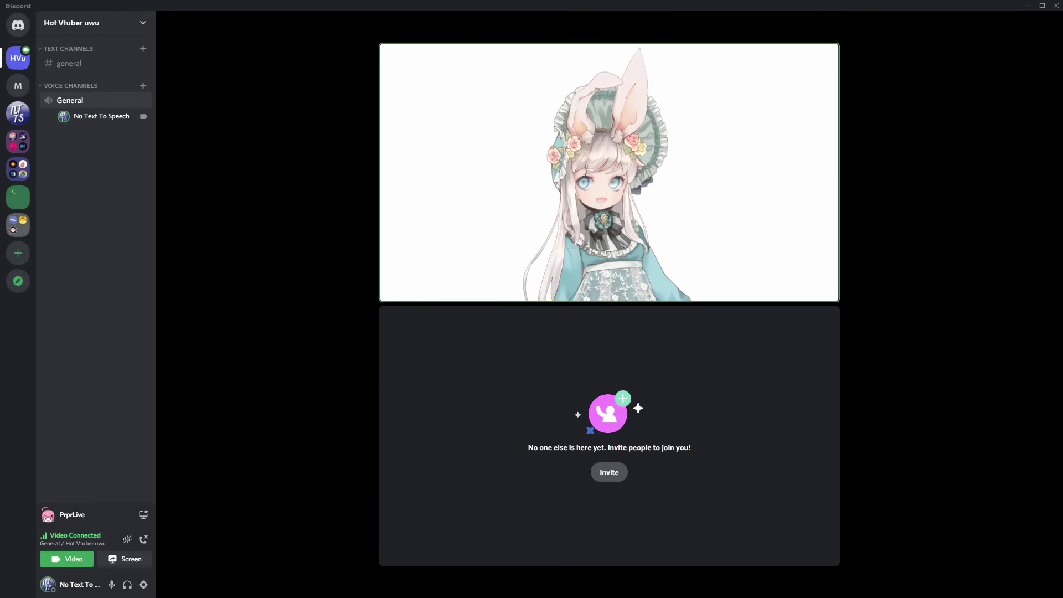
{"action": "key", "text": "alt+Tab"}
{"action": "left_click_drag", "start_coordinate": [360, 5], "coordinate": [465, 274]}
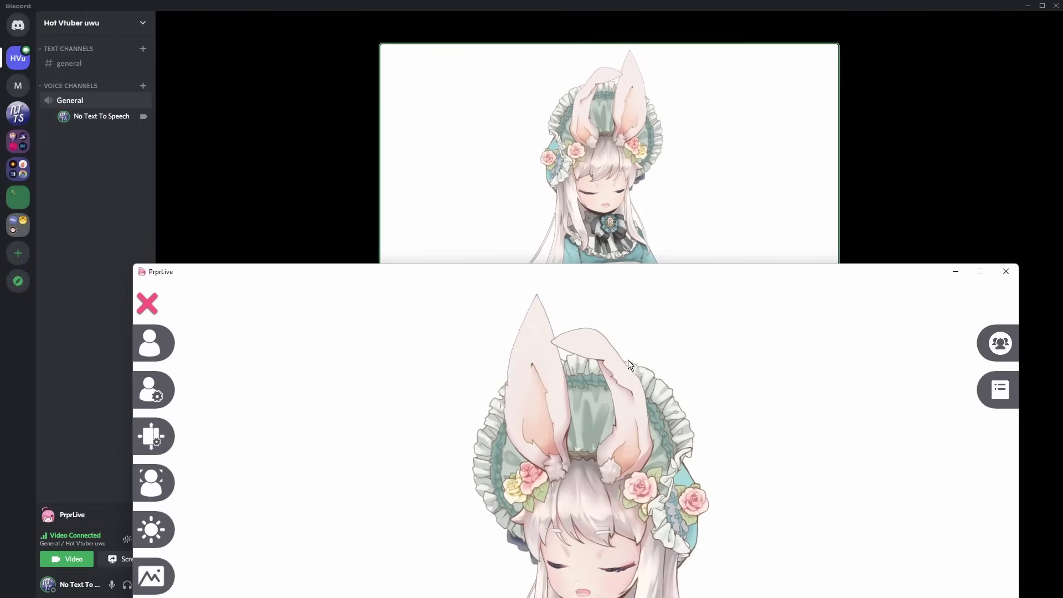
{"action": "left_click_drag", "start_coordinate": [586, 271], "coordinate": [592, 198]}
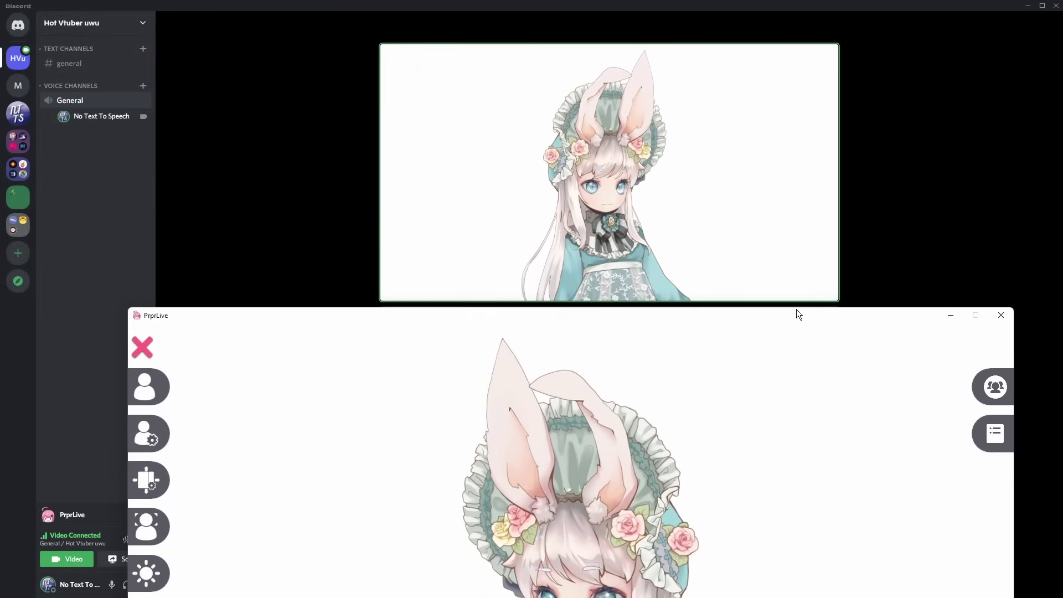
{"action": "left_click", "coordinate": [950, 316]}
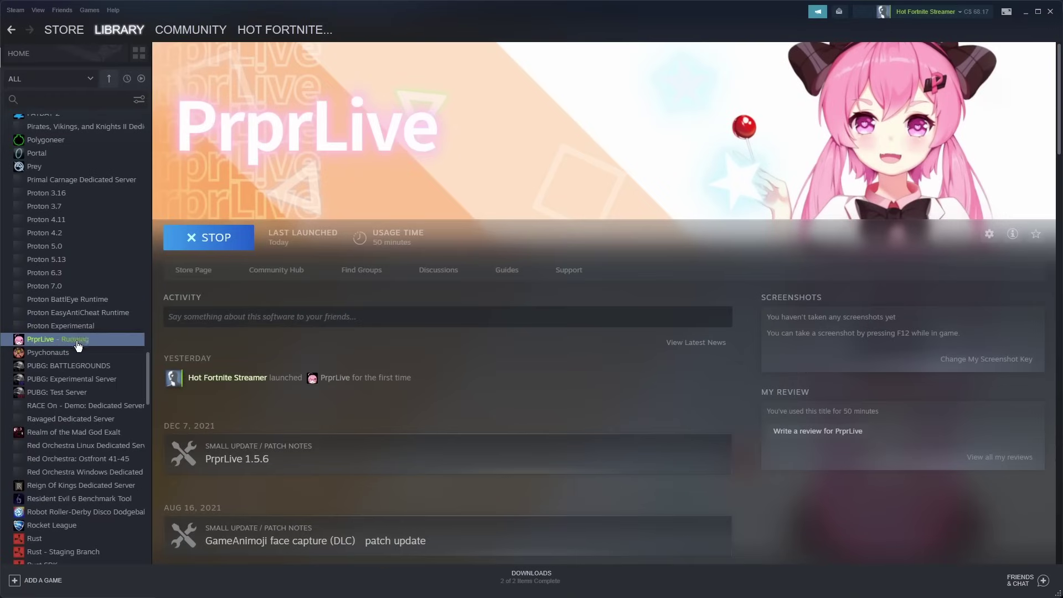
- In the Steam library, view the management options for PrprLive, including Uninstall, and return to the Discord call
{"action": "mouse_move", "coordinate": [101, 392]}
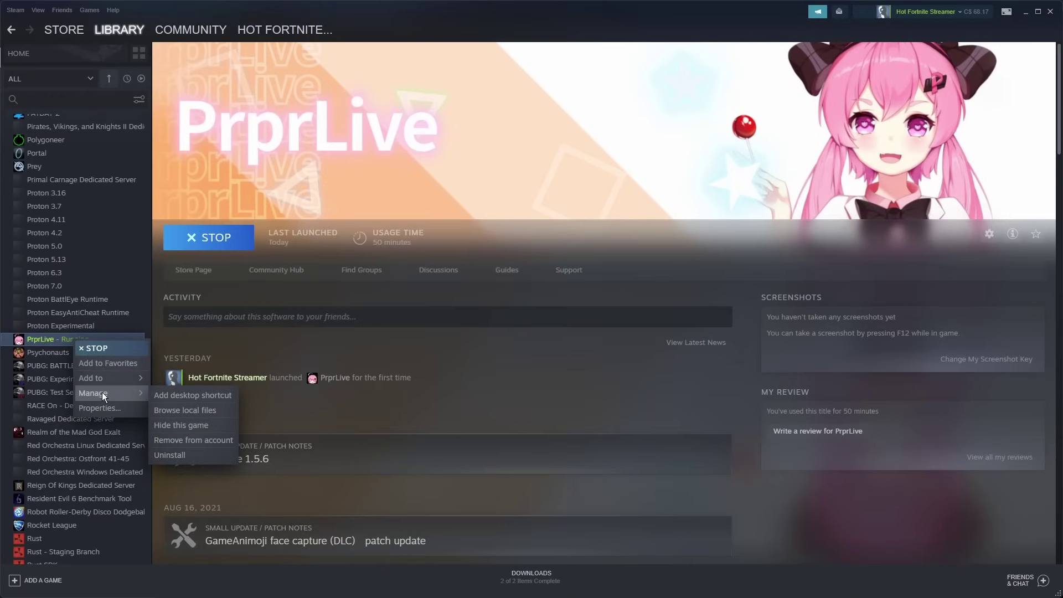
{"action": "left_click", "coordinate": [178, 456]}
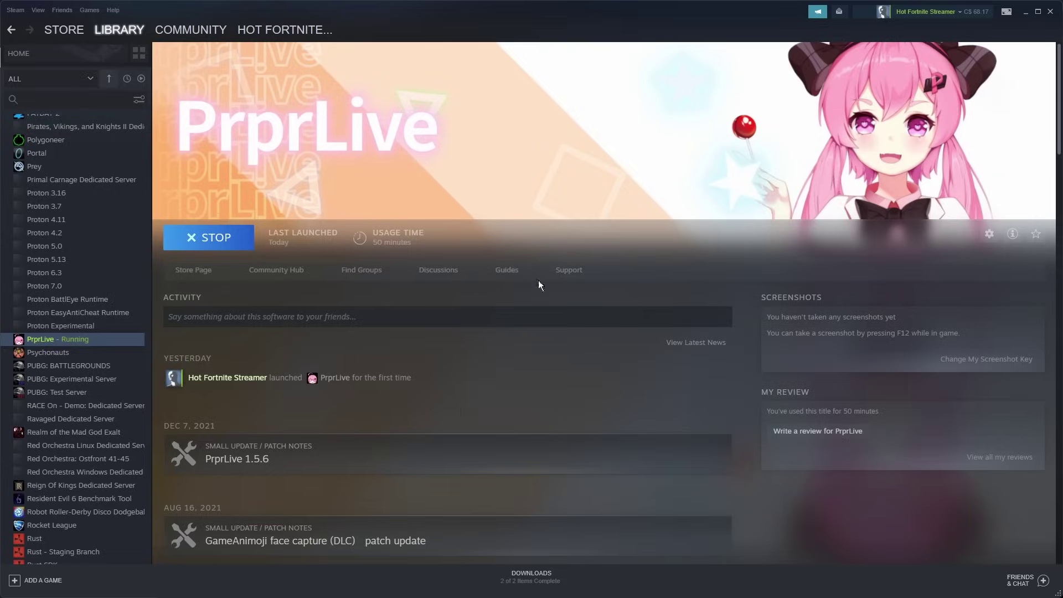
{"action": "left_click", "coordinate": [1027, 11]}
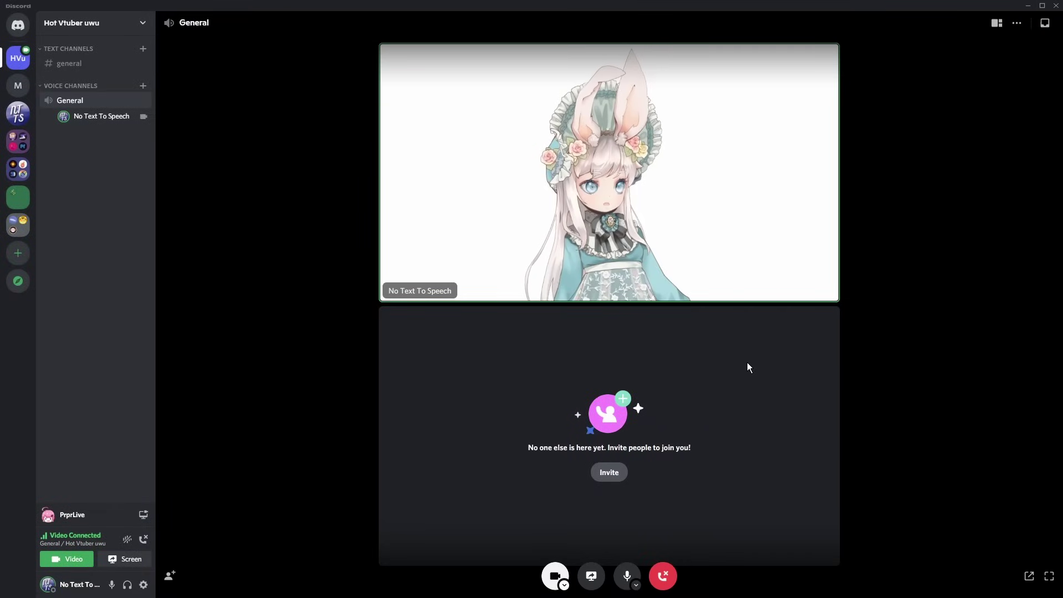